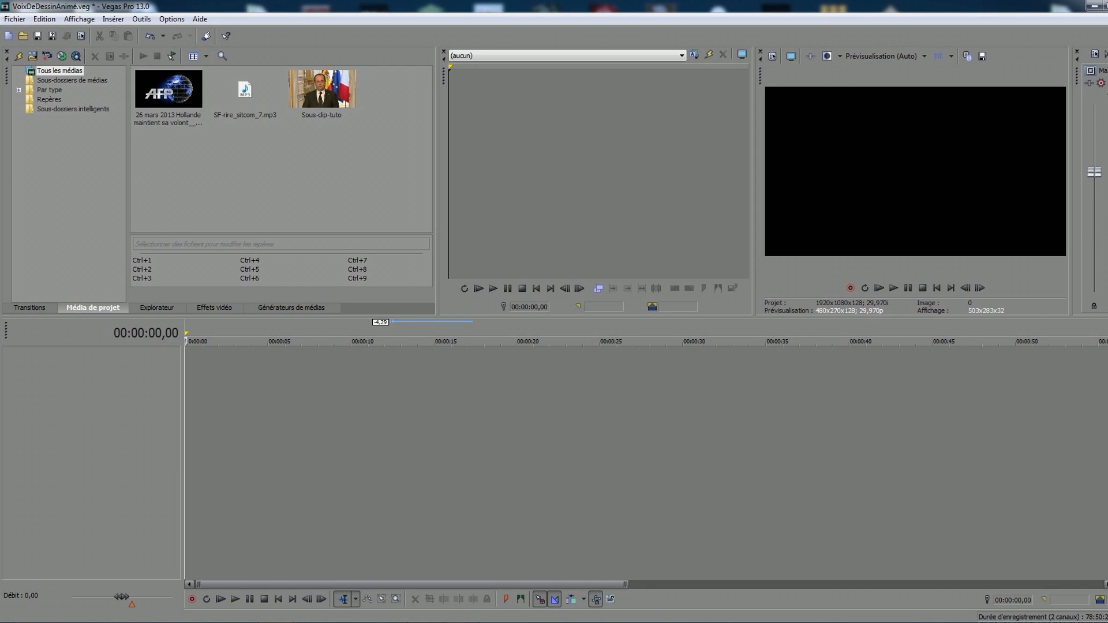
Place Sous-clip-tuto at the start of the timeline and keep the current project video settings
click(324, 98)
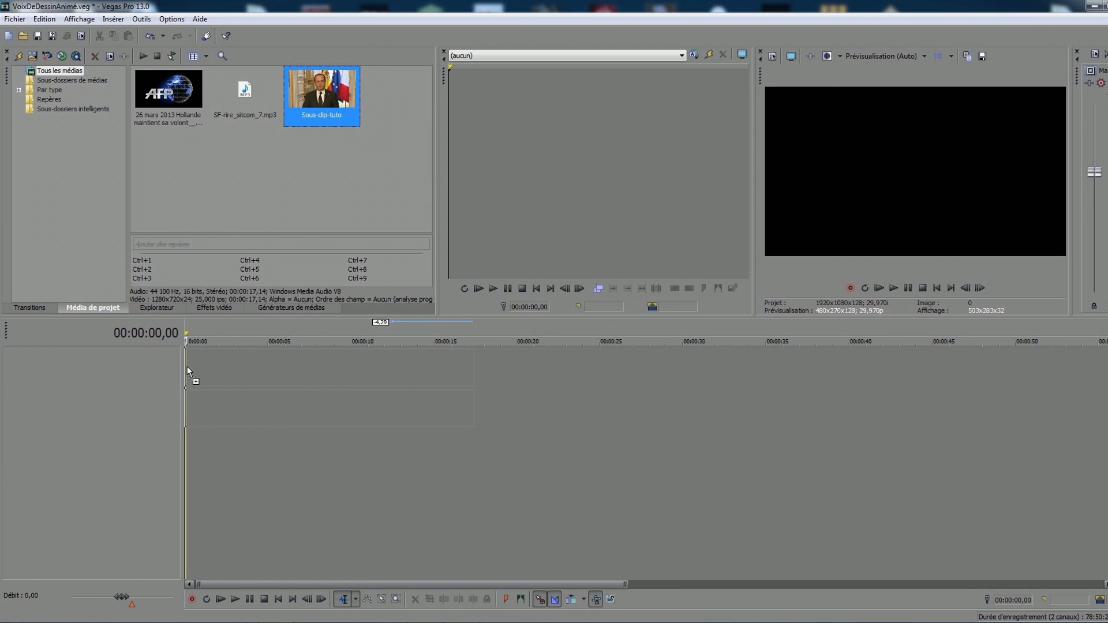
drag(187, 366, 187, 366)
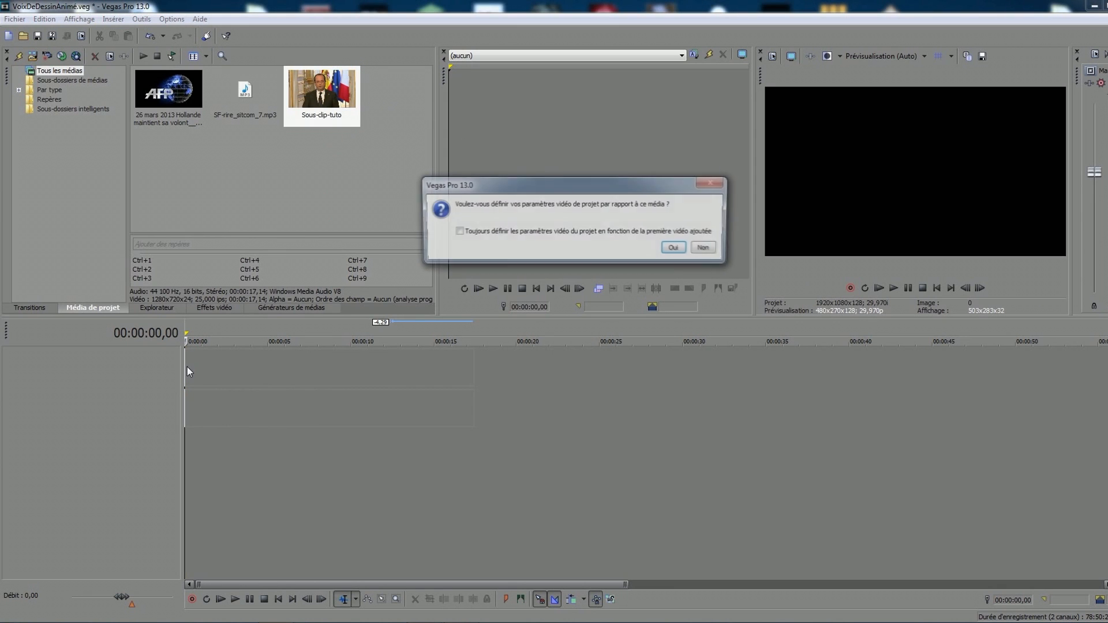
click(707, 249)
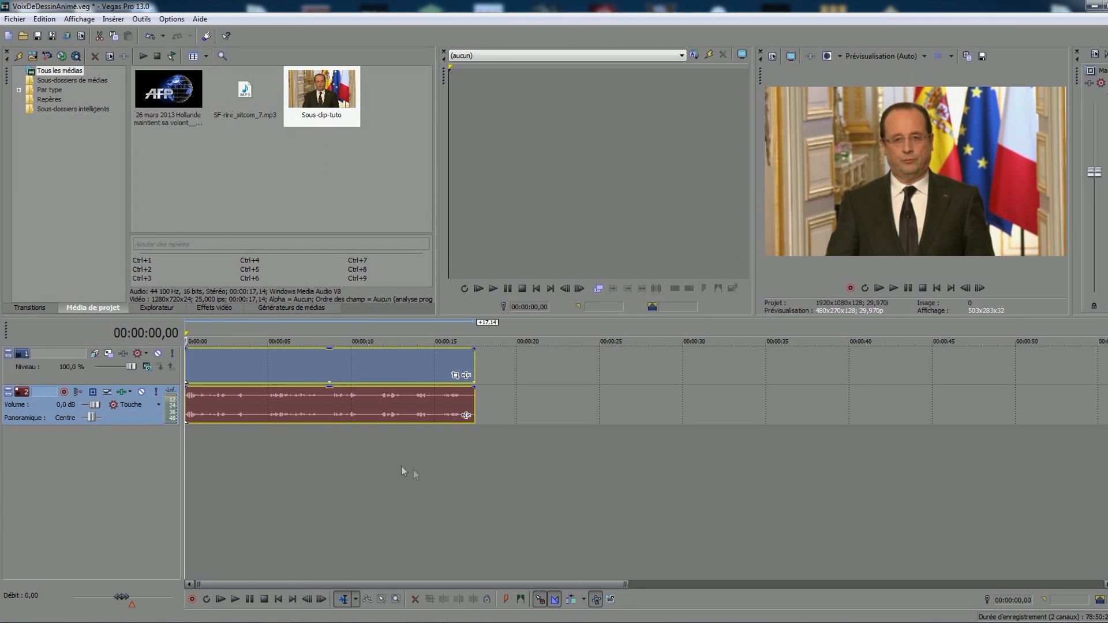
Play the speech clip through, and replay its second half to find where a laugh fits
click(235, 599)
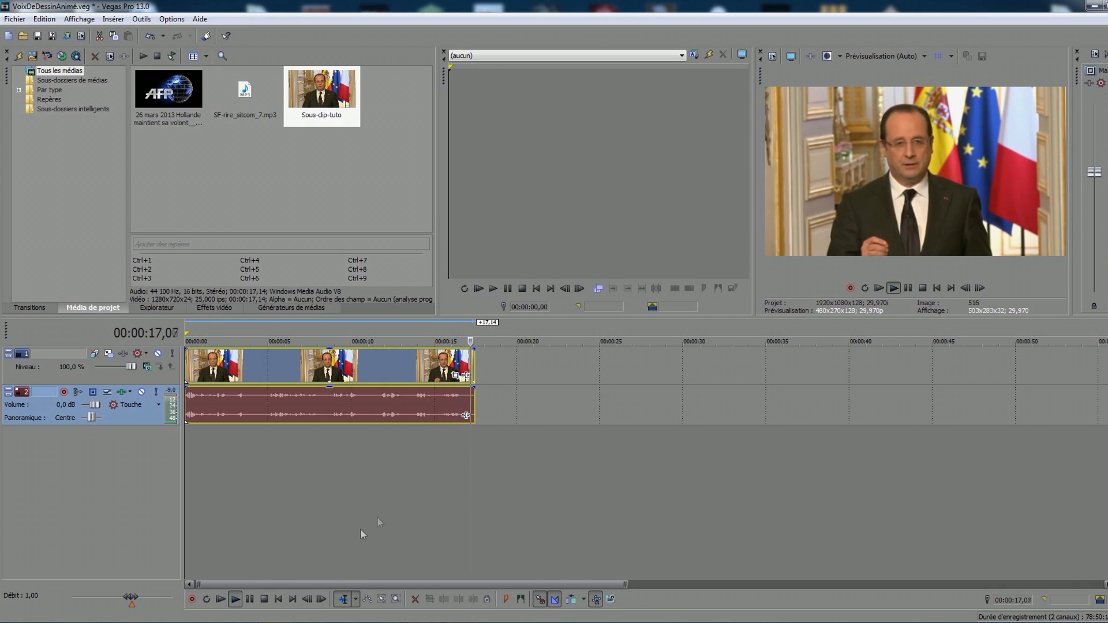
click(253, 596)
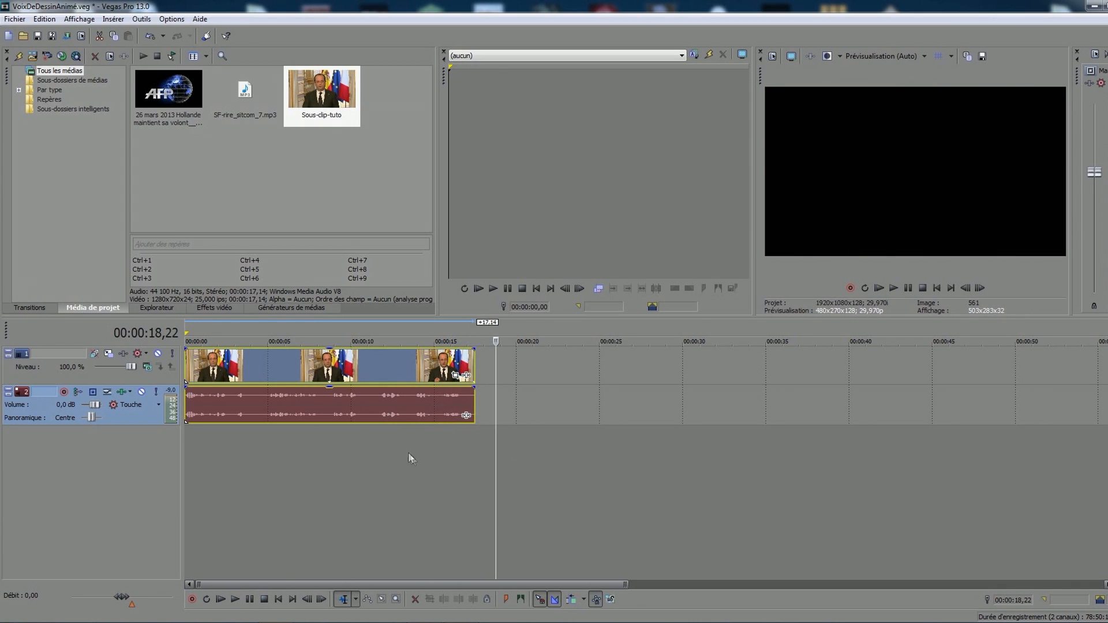
click(366, 440)
click(342, 465)
click(236, 600)
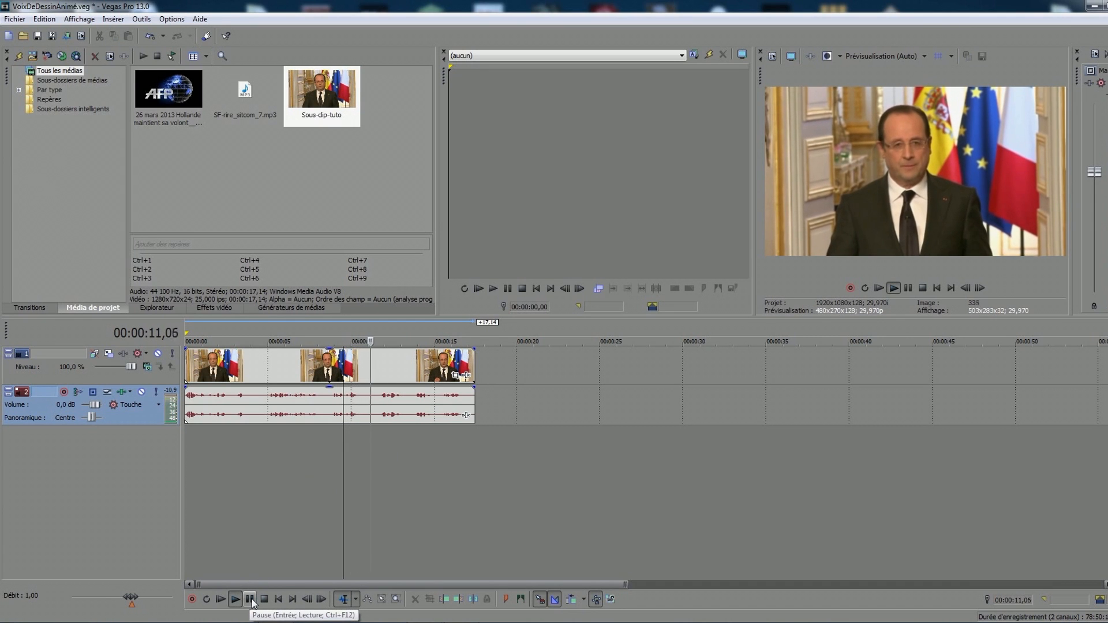
click(250, 600)
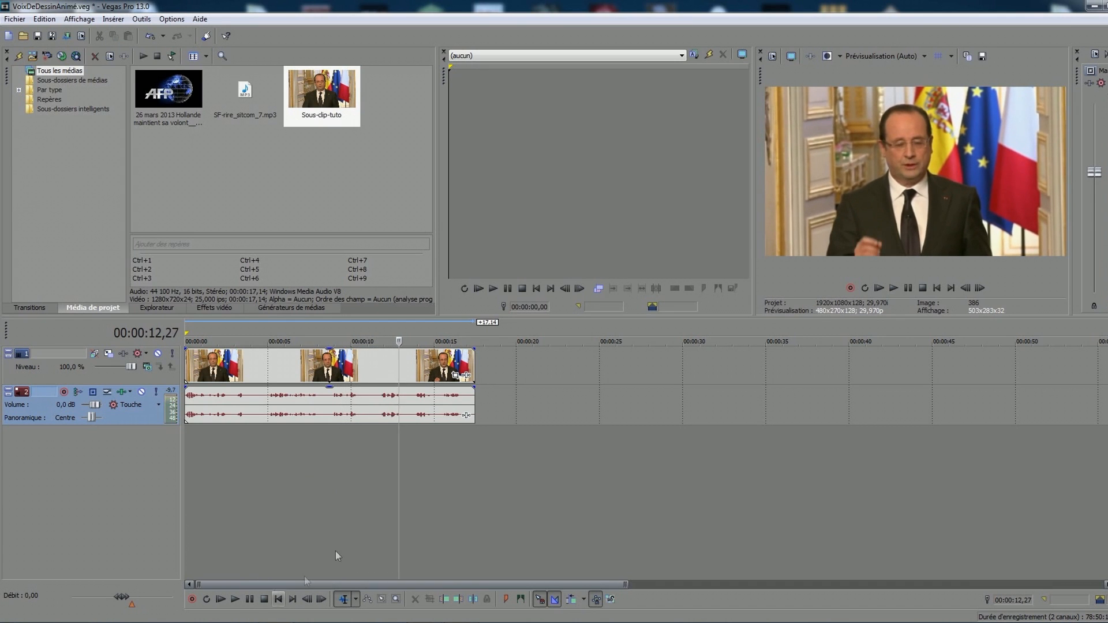
Place SF-rire_sitcom_7.mp3 on a new track at about 00:00:12,15, and trim the speech clip by 9 frames and the laugh to the same end
click(392, 450)
drag(254, 107, 424, 442)
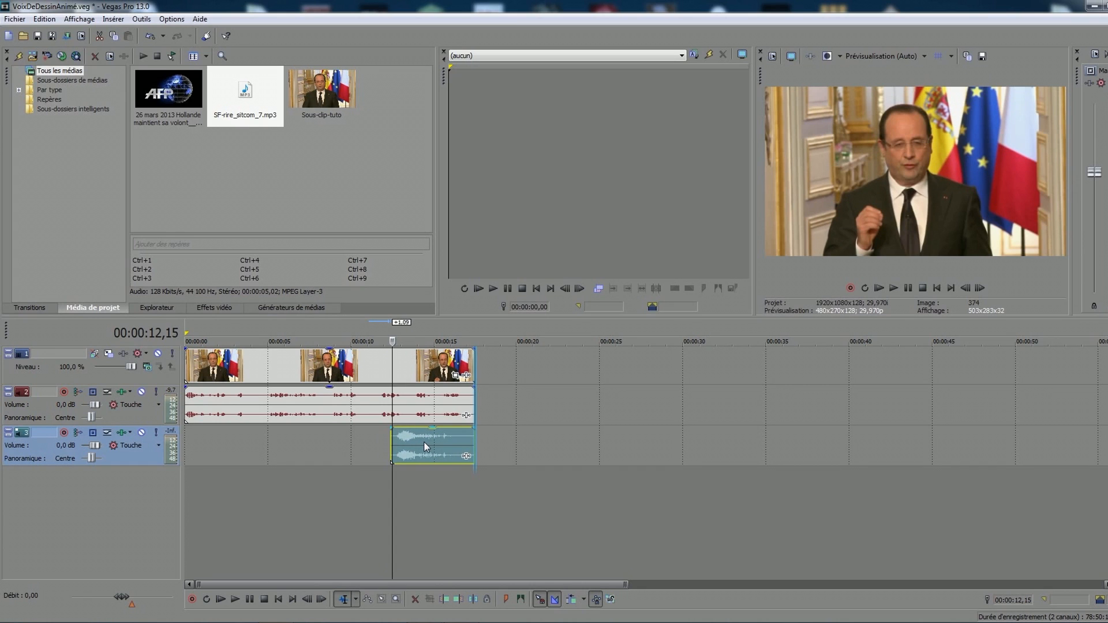
drag(474, 359, 468, 360)
click(472, 434)
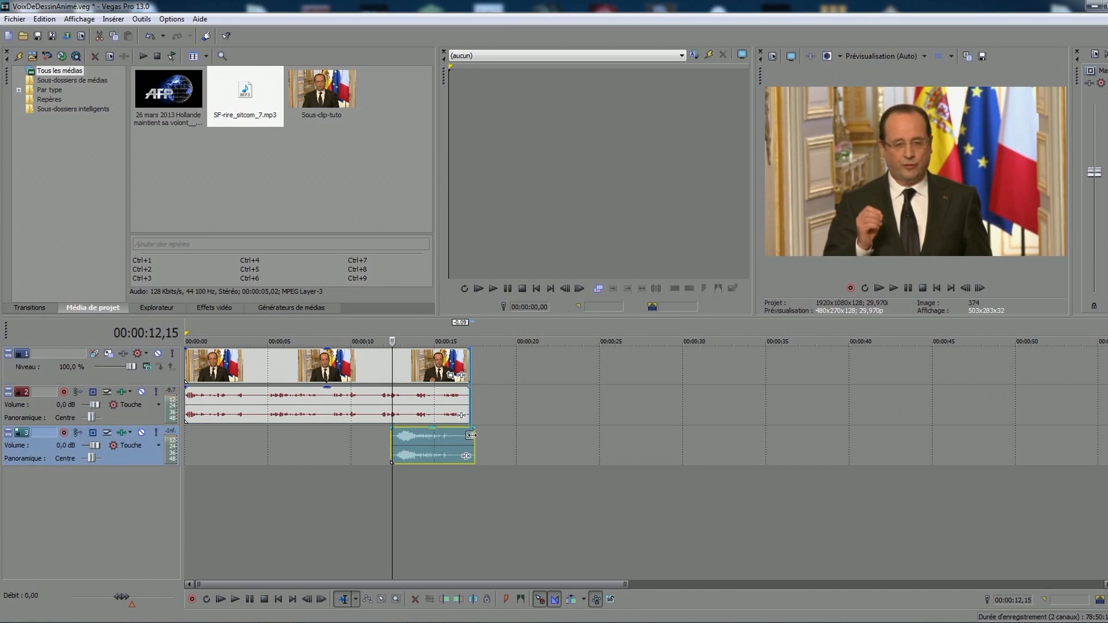
Play the timeline from 00:00:10,17 to hear the laugh over the speech
click(359, 489)
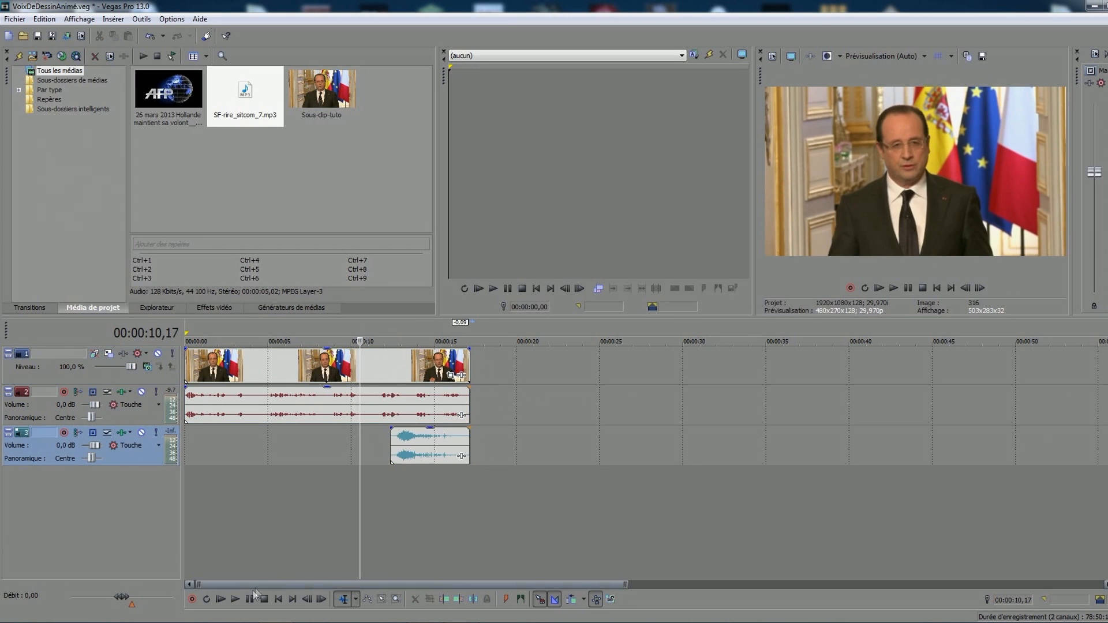
click(234, 599)
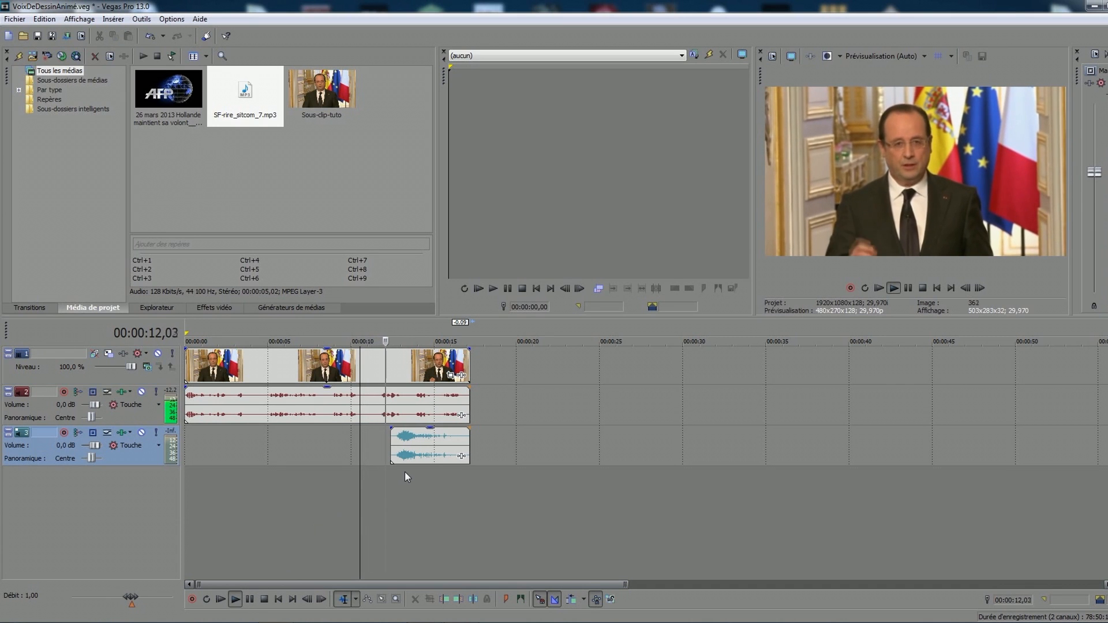
click(249, 599)
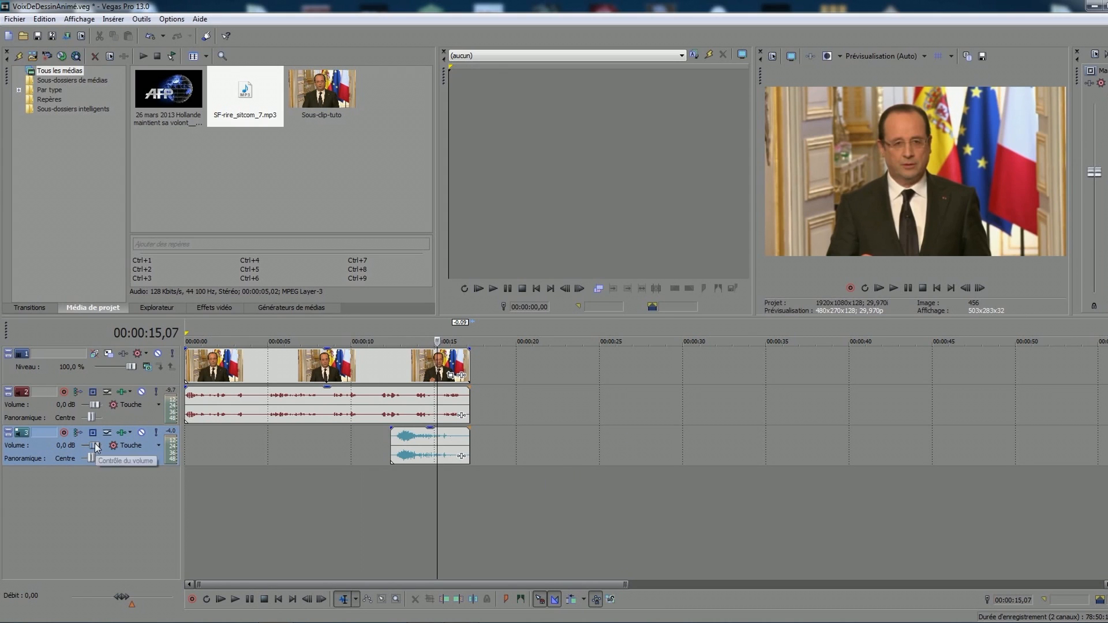
Lower the laugh track's volume to -5,0 dB, replaying the laugh section to check its level
drag(91, 445, 90, 445)
click(378, 484)
click(235, 600)
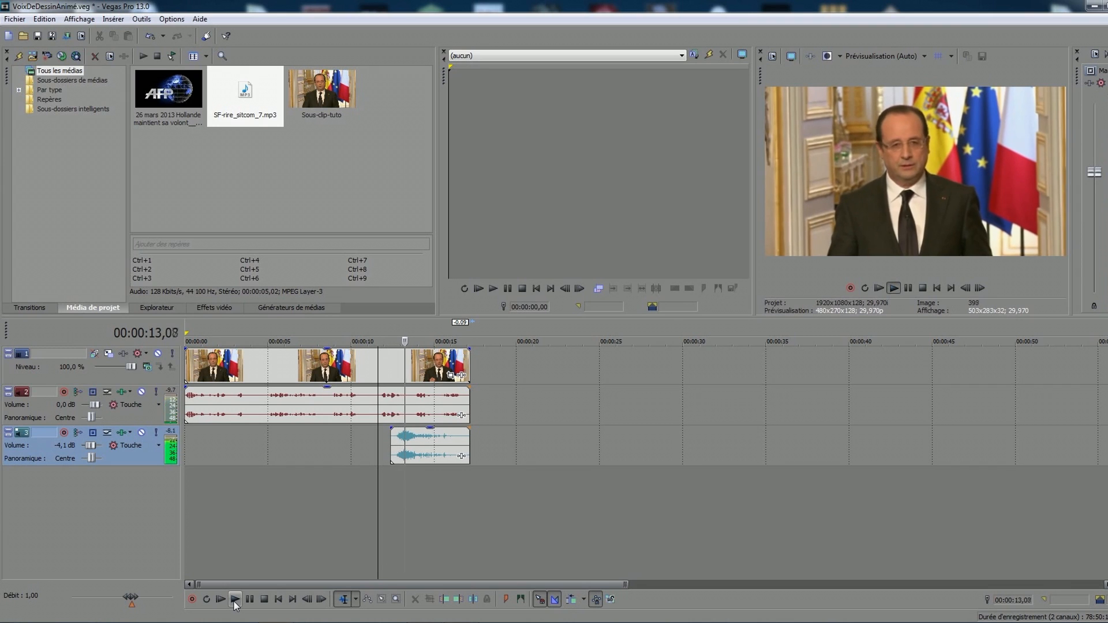
click(250, 600)
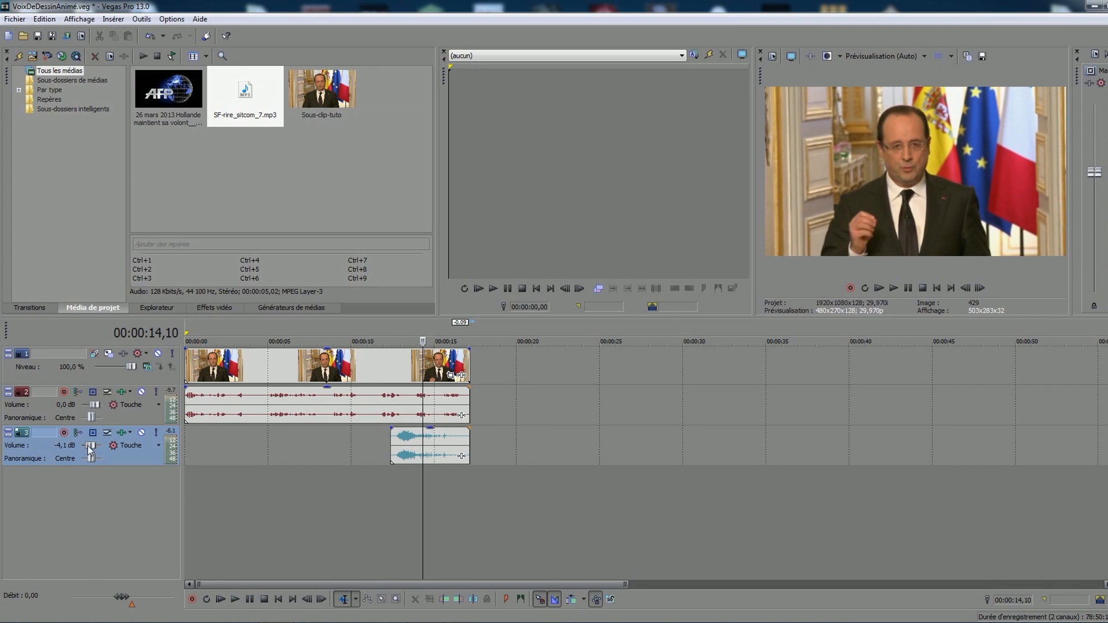
click(381, 496)
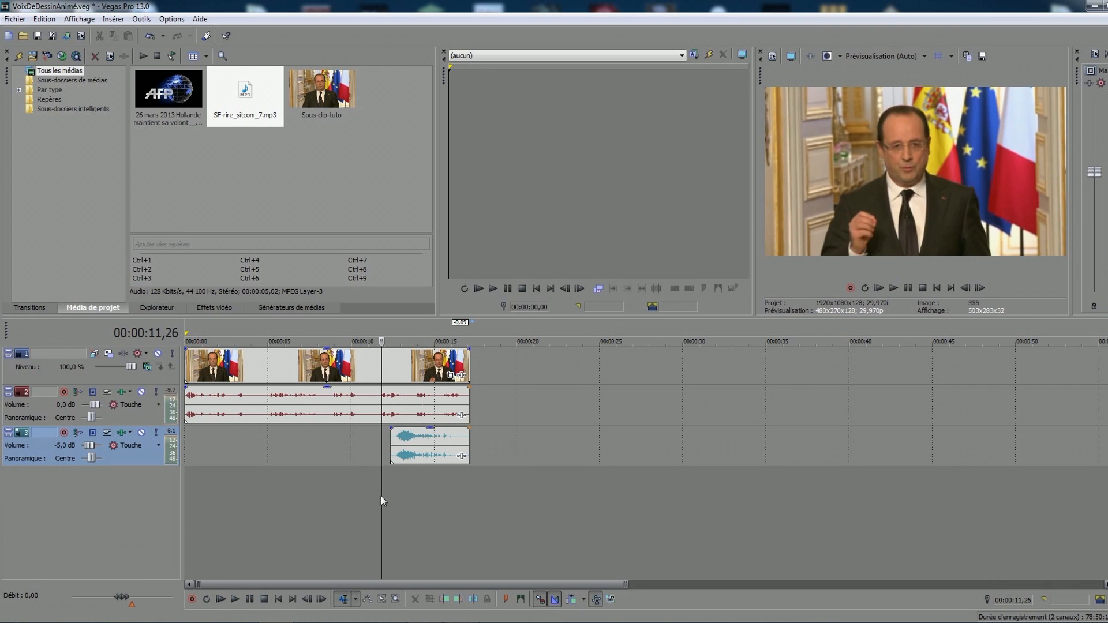
click(235, 601)
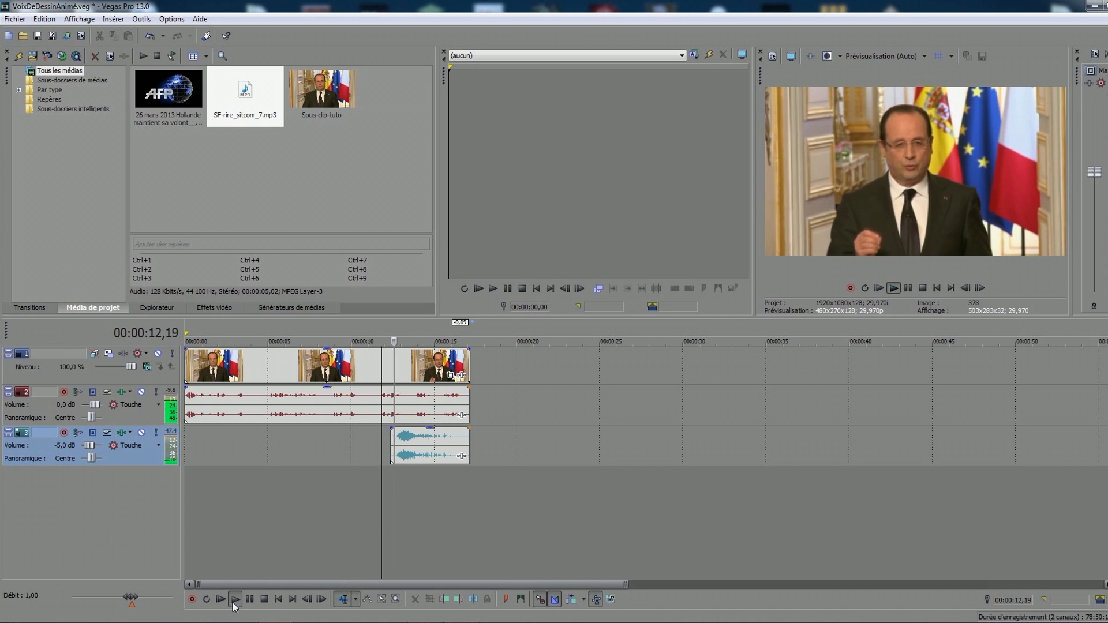
click(249, 600)
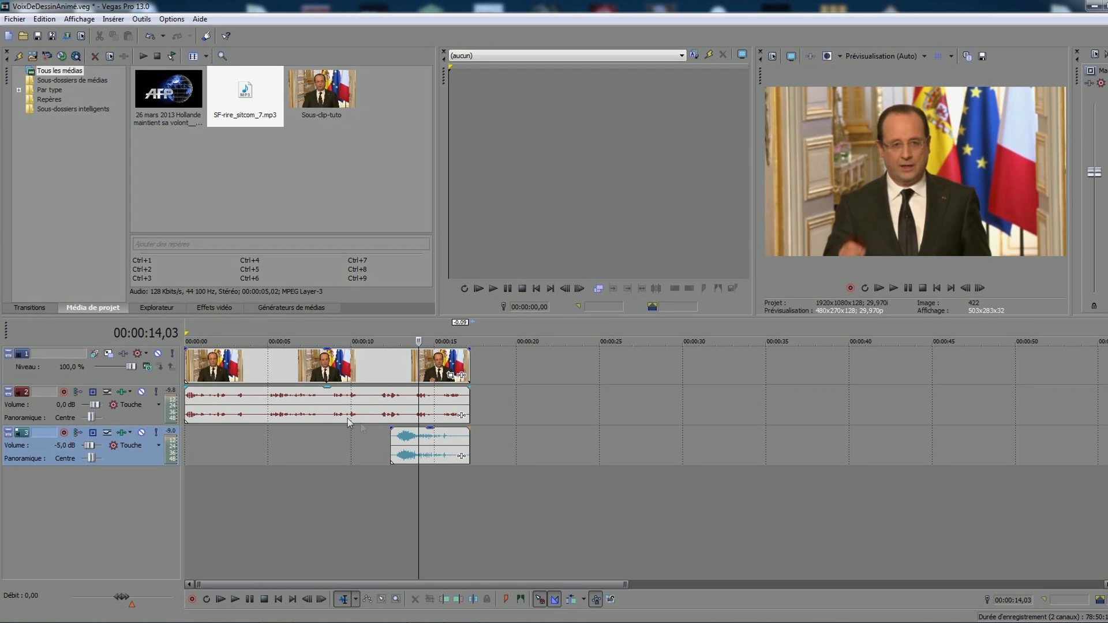
Add the Ajuster la hauteur du son effect to the speech clip's audio event
click(334, 406)
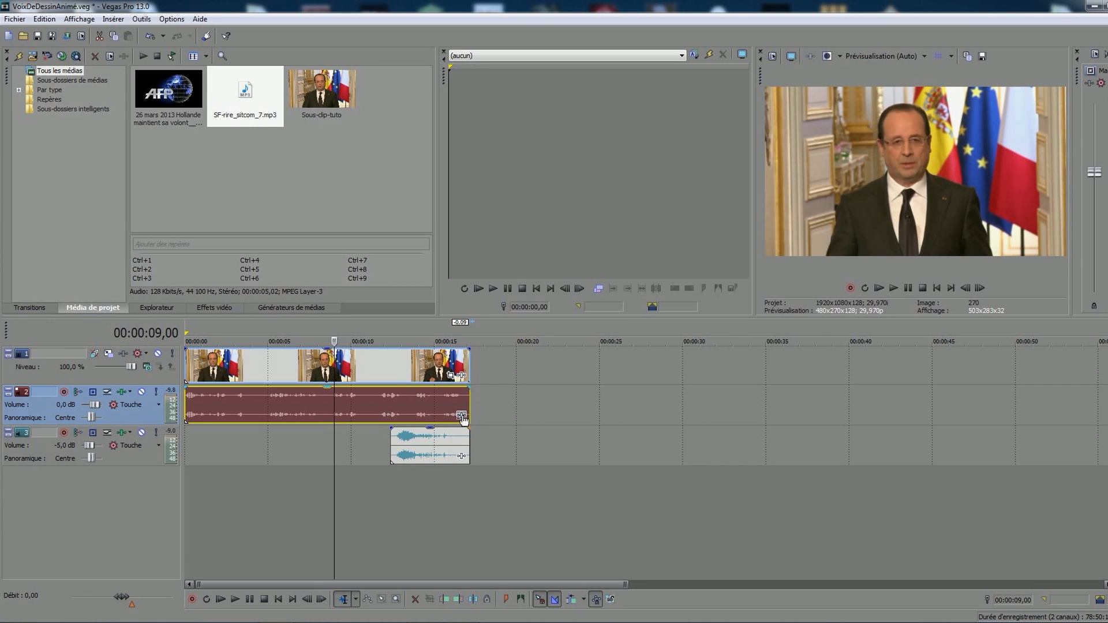
click(462, 416)
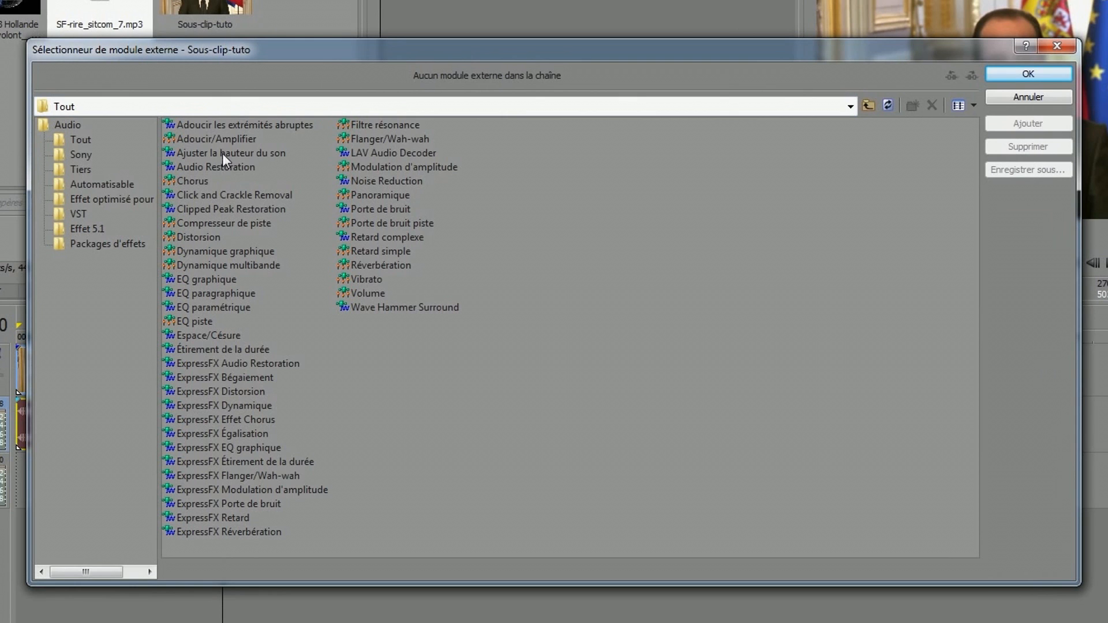
click(233, 153)
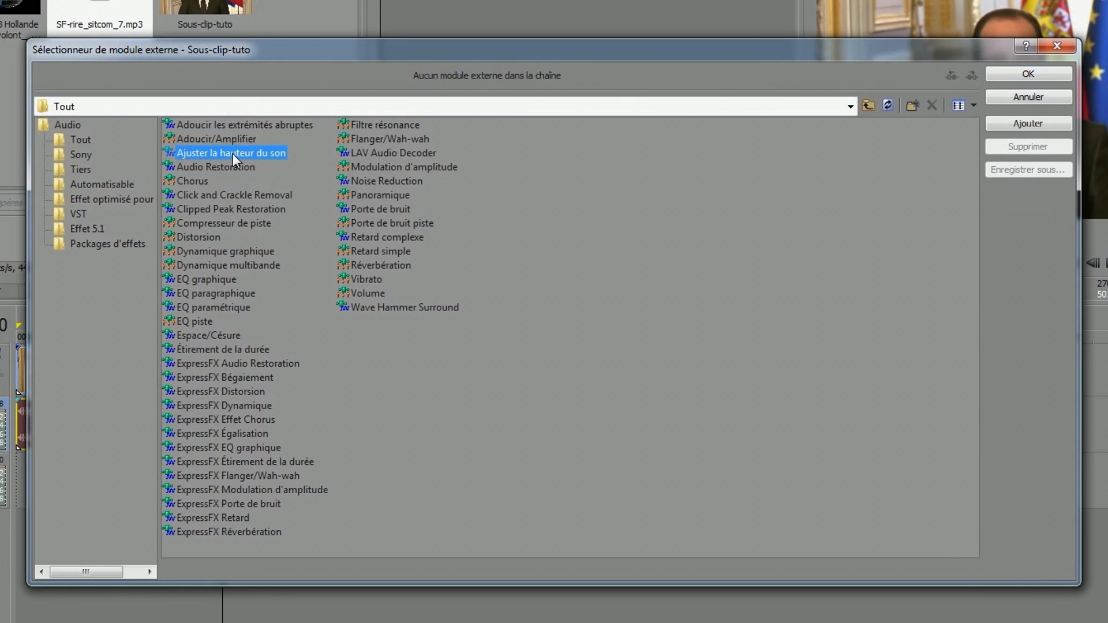
click(1024, 127)
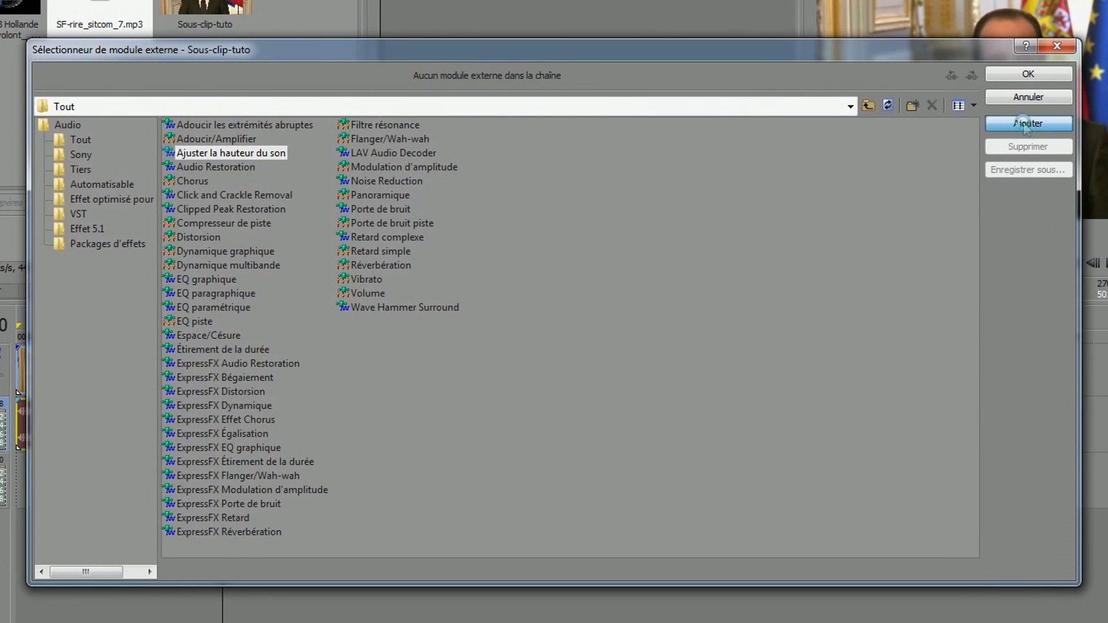
click(1028, 75)
drag(644, 2, 580, 74)
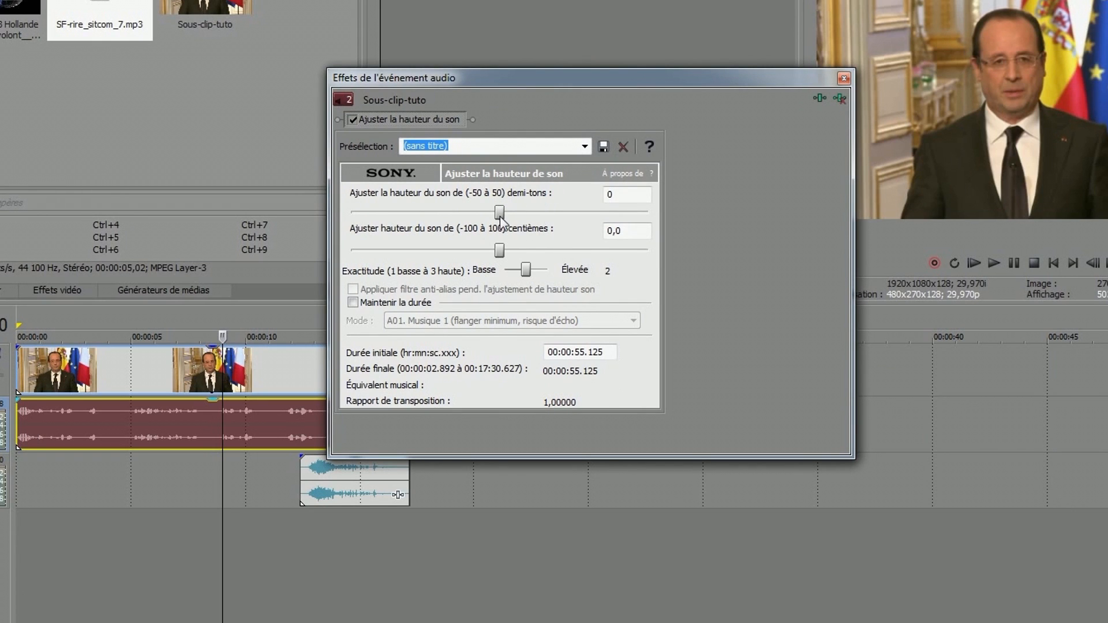
Try pitch shifts of -23 and 17 semitones on the speech while playing it from the start
drag(500, 214, 434, 217)
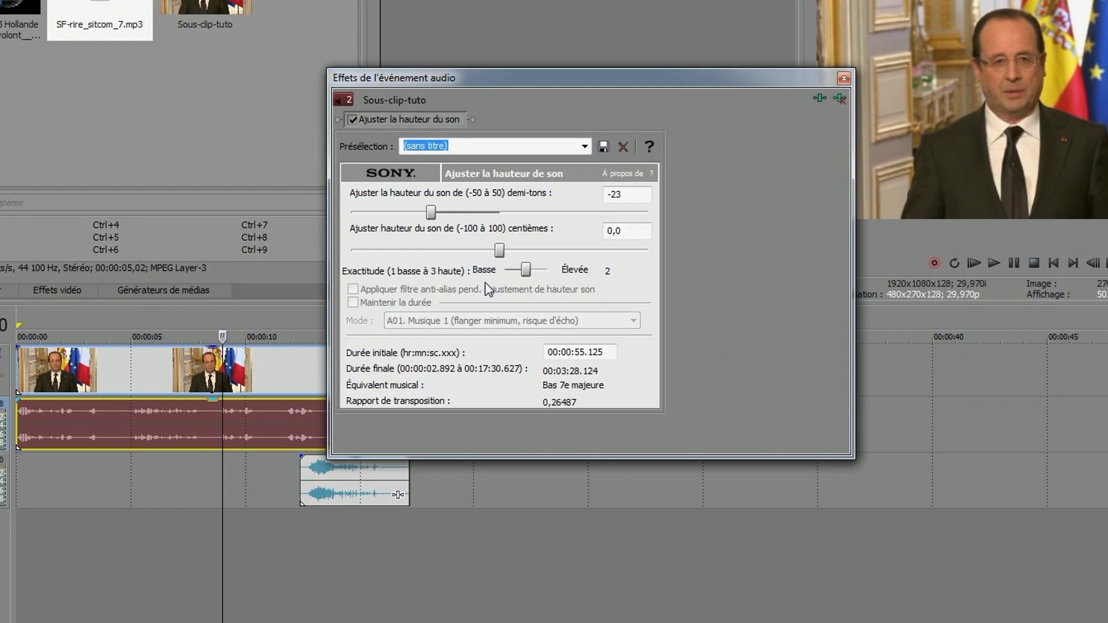
key(shift+space)
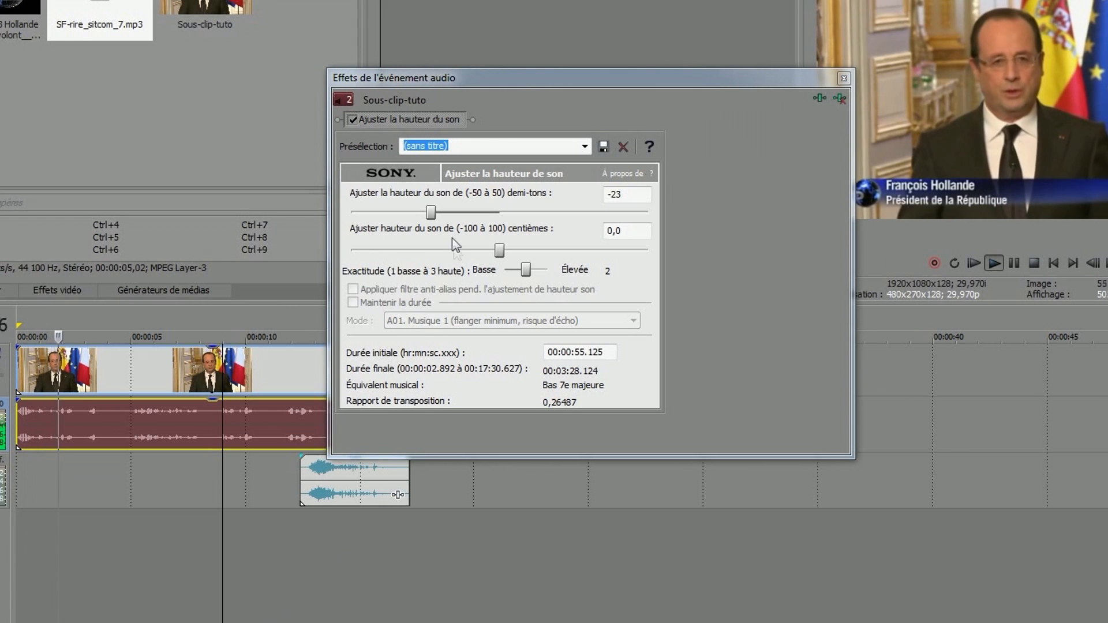
drag(431, 214, 550, 213)
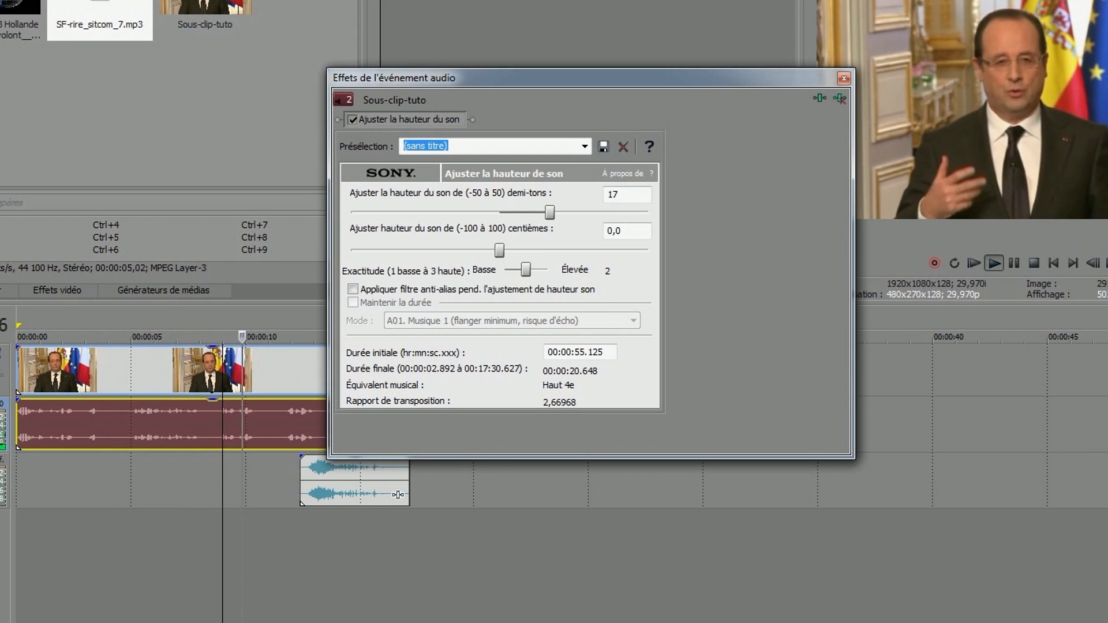
key(Return)
Try a pitch shift of 26 semitones on the speech and play a short section
drag(549, 219, 580, 225)
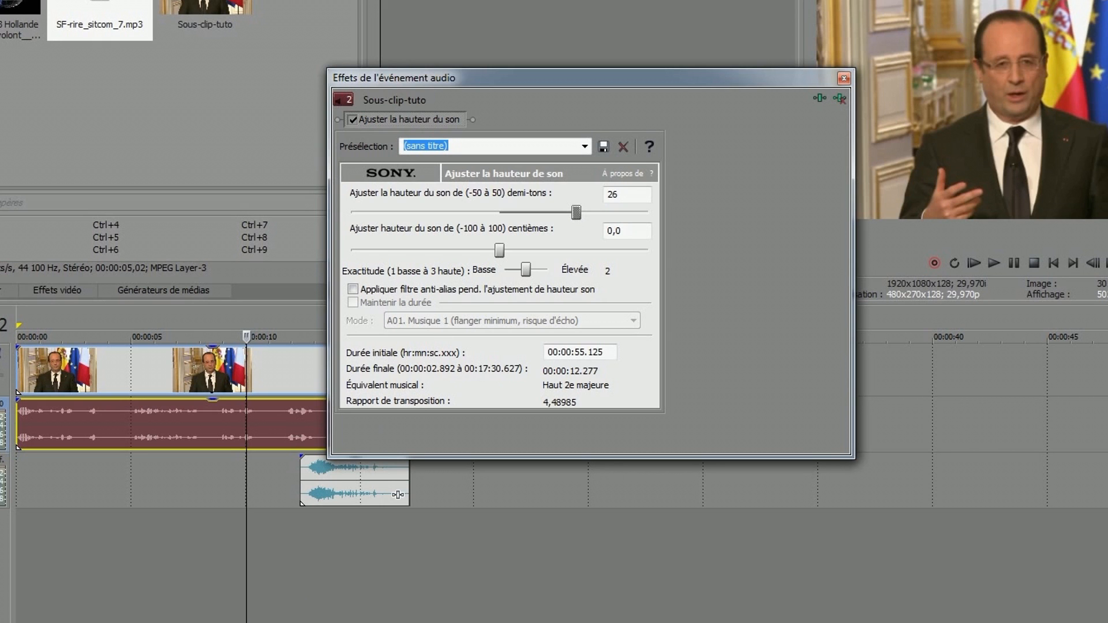
key(Return)
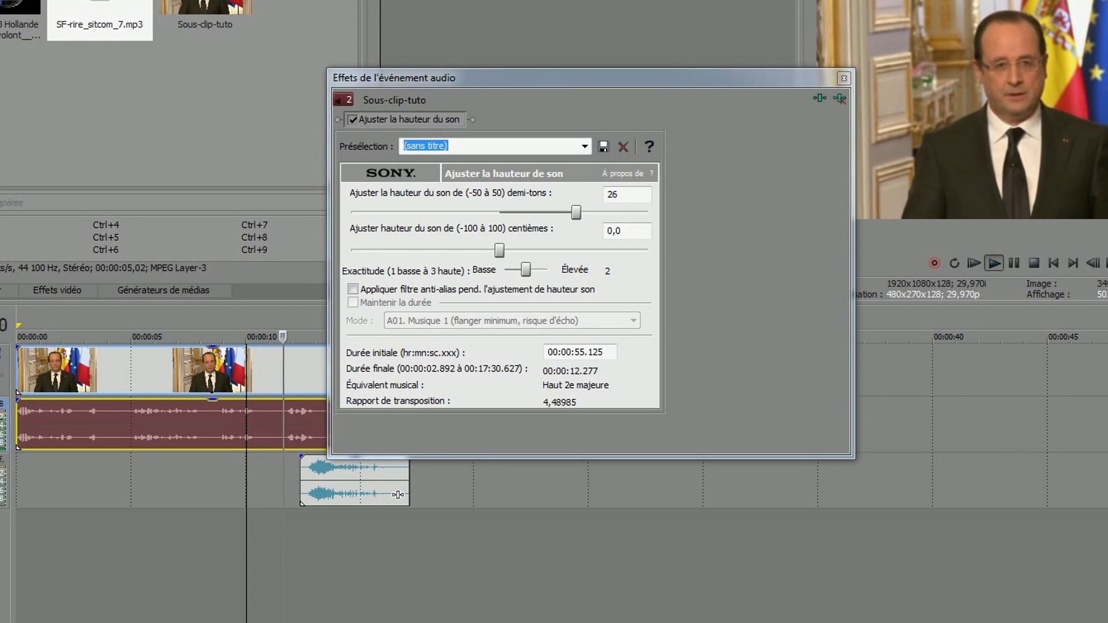
key(Return)
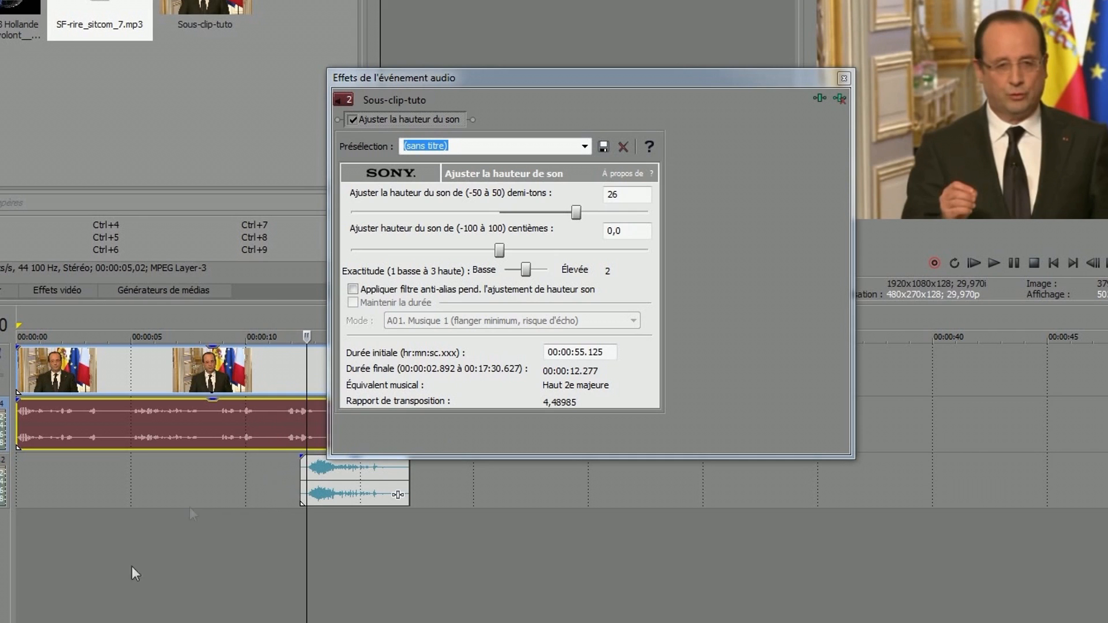
Set the speech's pitch shift to 10 semitones and enable Maintenir la durée, playing the clip with and without it
drag(576, 212, 536, 214)
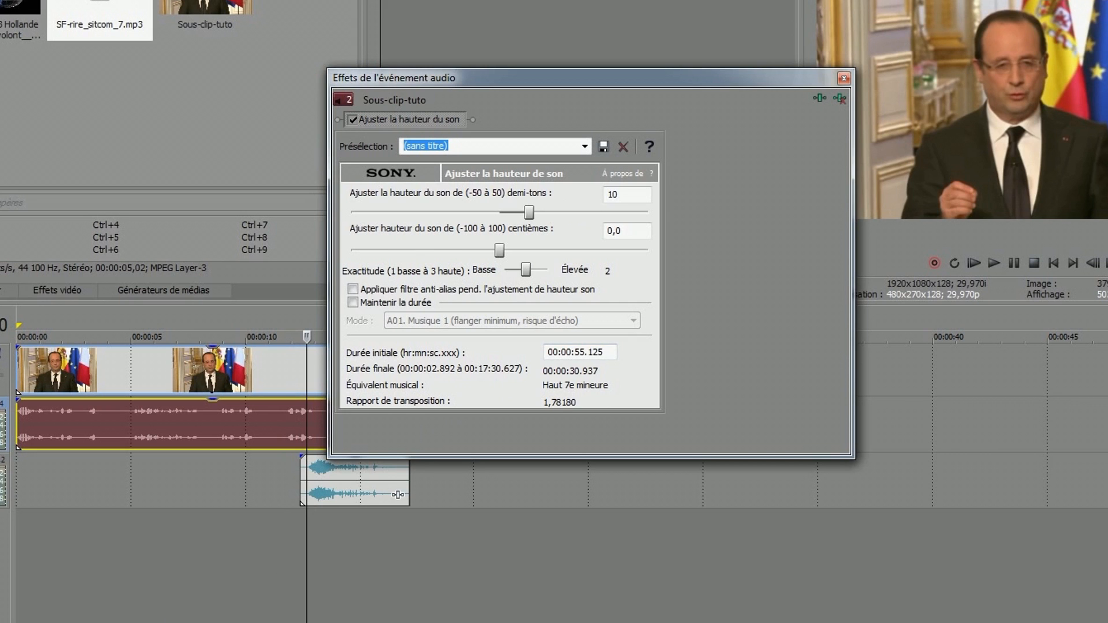
key(shift+space)
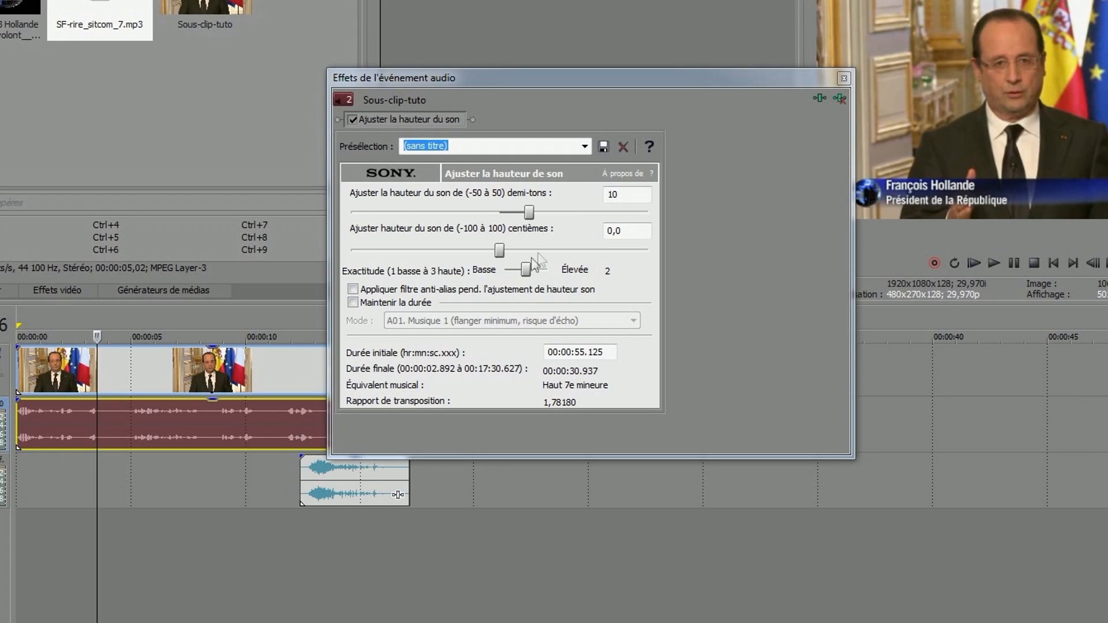
click(352, 303)
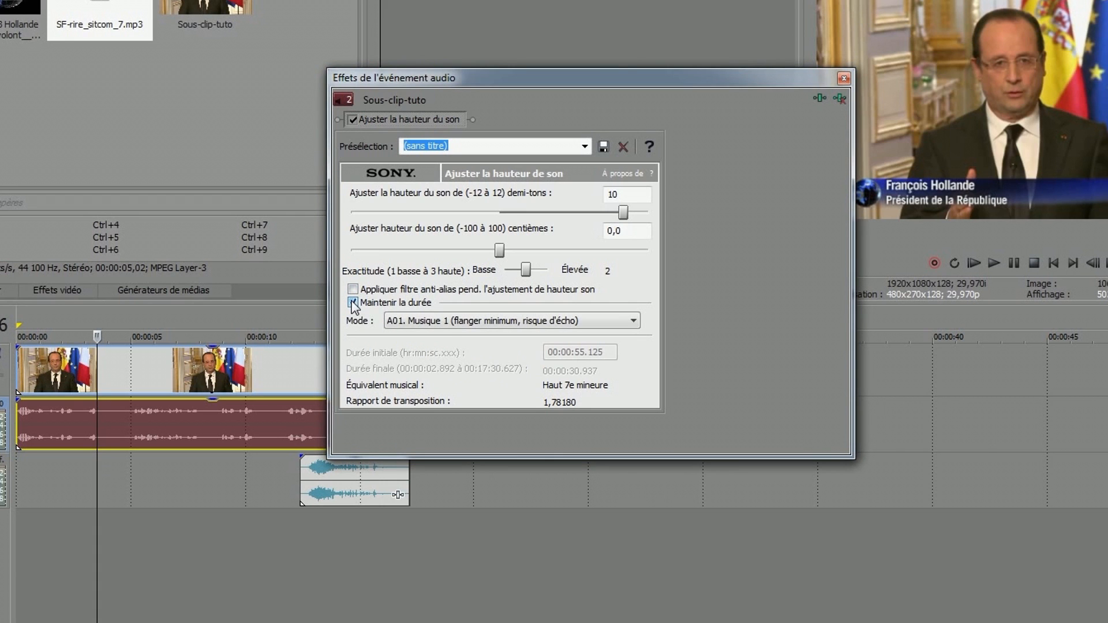
key(shift+space)
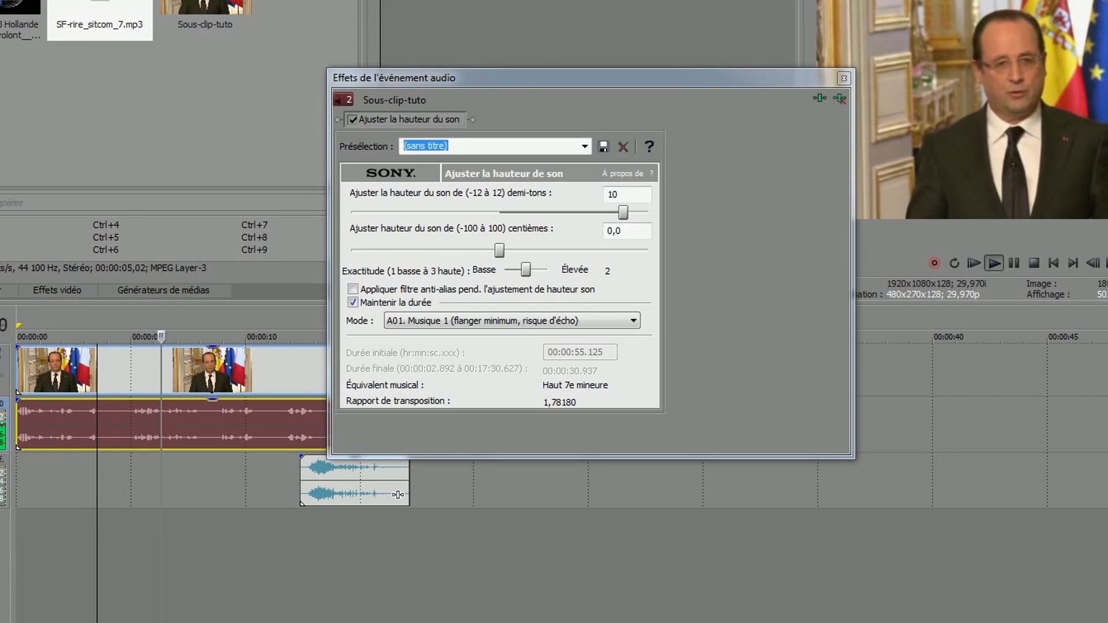
key(Return)
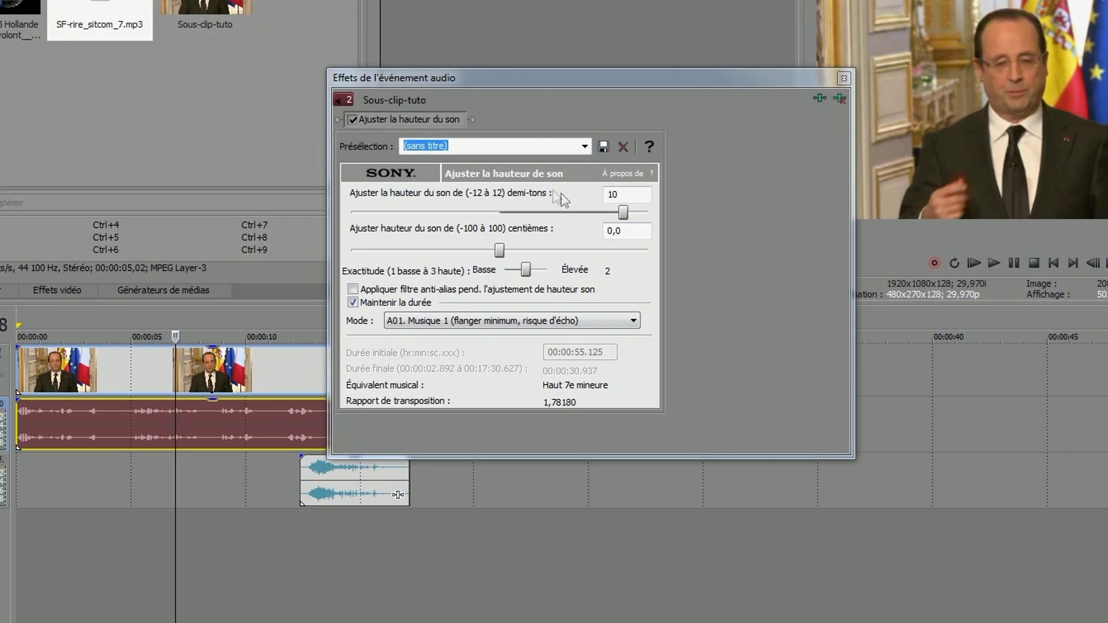
Set the speech's pitch shift to -9 semitones
click(604, 194)
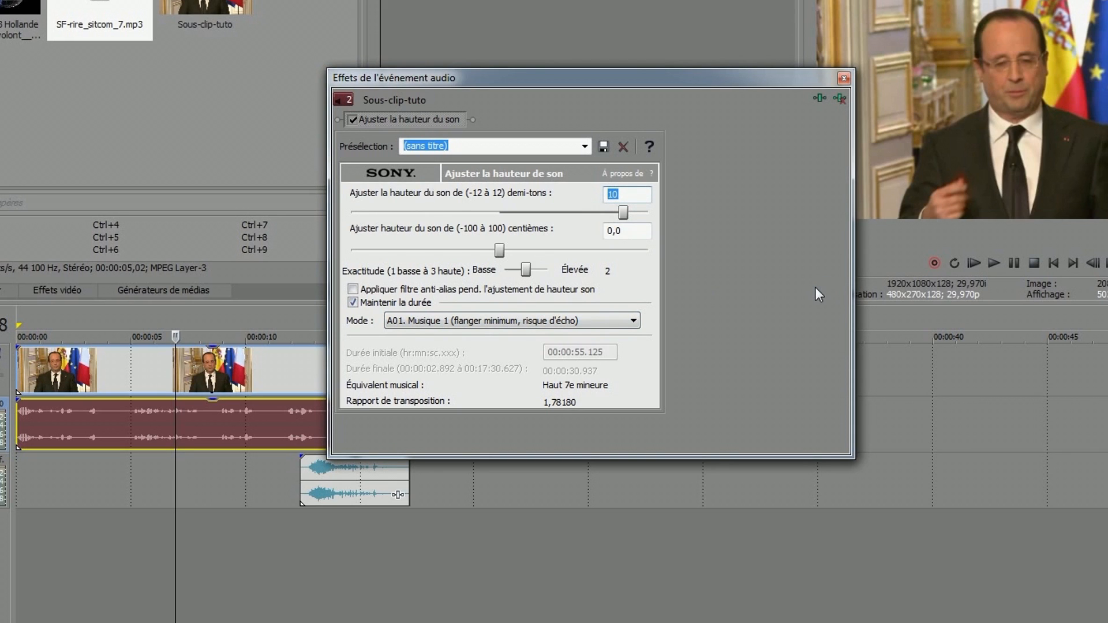
drag(625, 217, 392, 217)
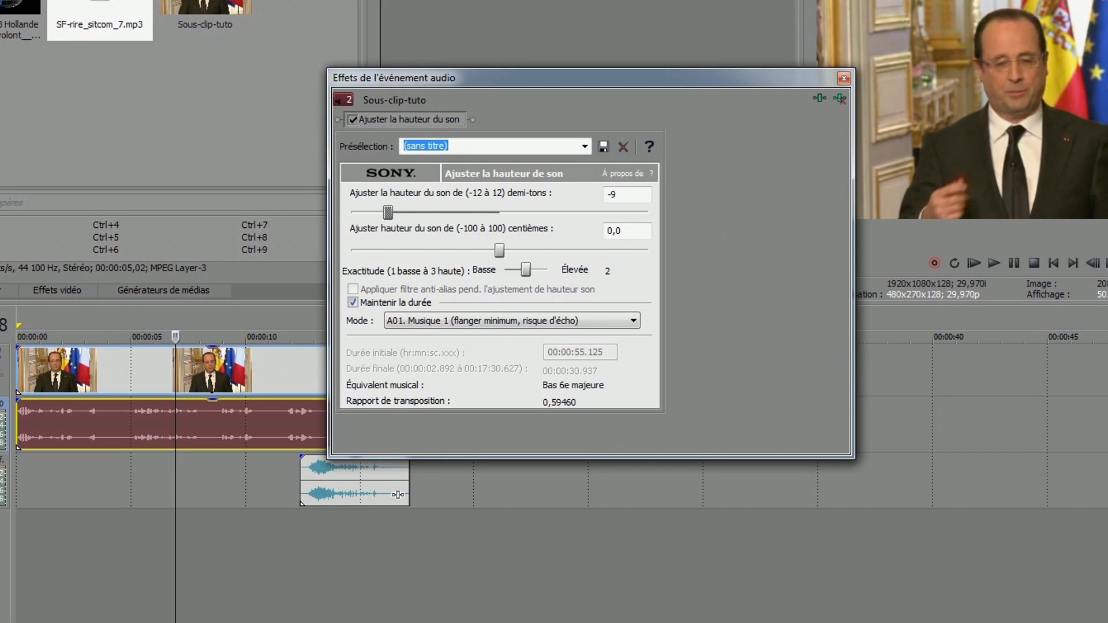
Play the speech from the start and try a pitch shift of -6 semitones
key(shift+space)
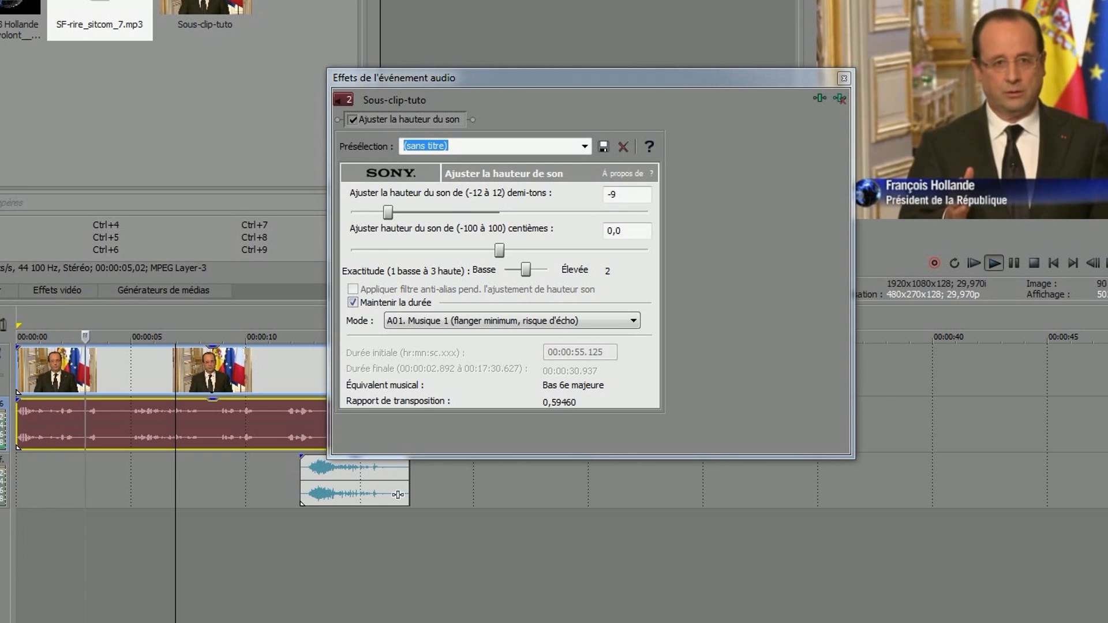
drag(387, 212, 420, 217)
drag(415, 211, 428, 212)
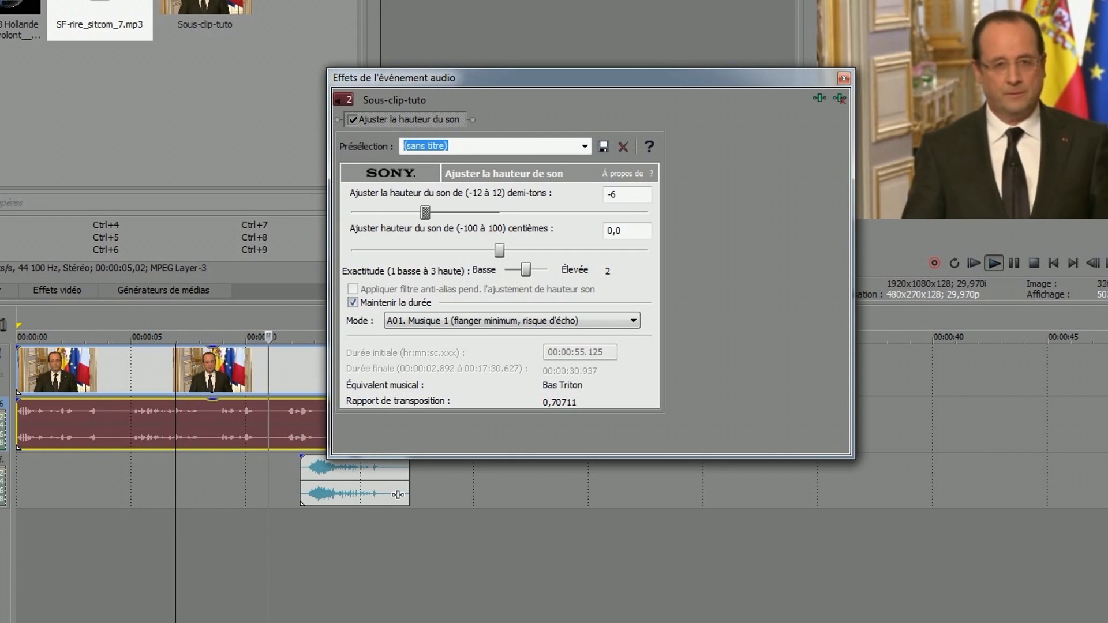
key(Return)
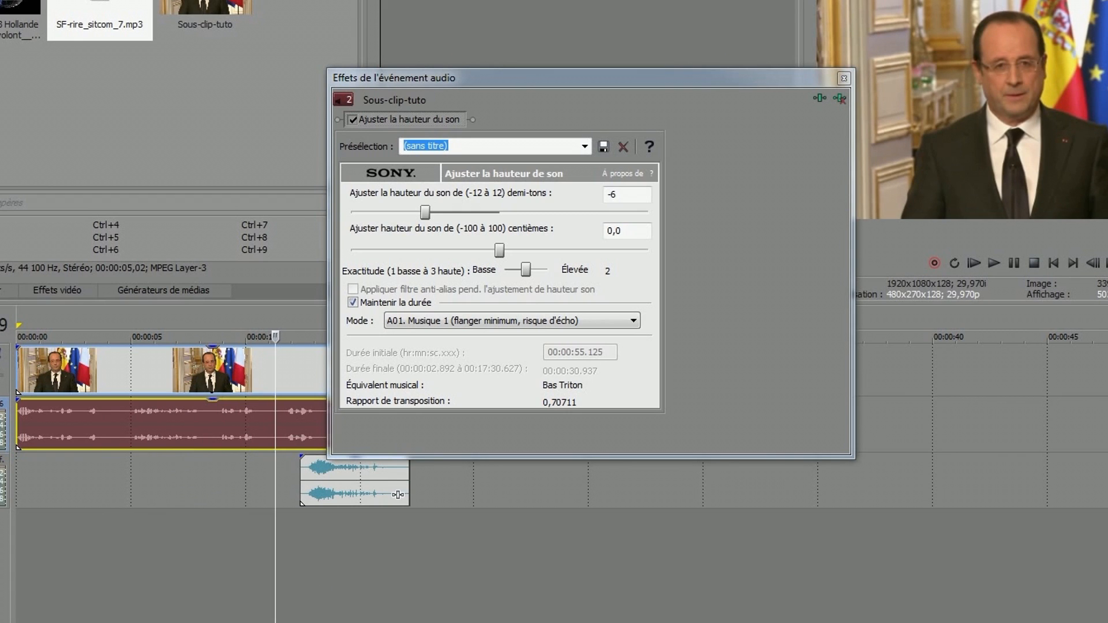
Set the speech's pitch shift to 10 semitones and the fine adjustment to 0,0 hundredths
drag(425, 212, 551, 212)
text(10)
click(574, 254)
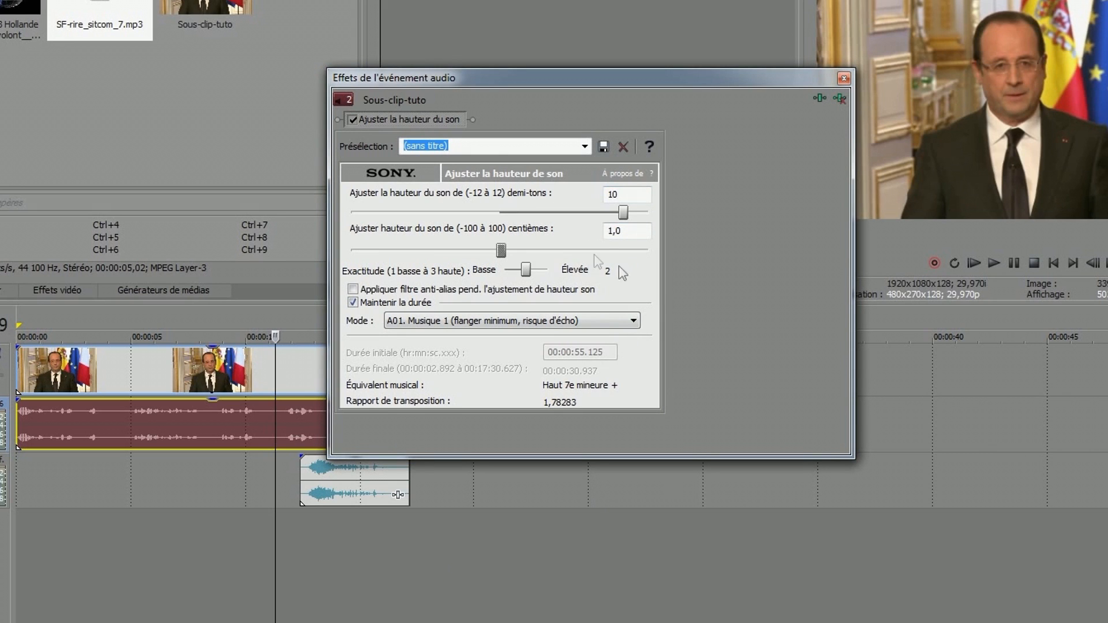
click(617, 231)
text(0,0)
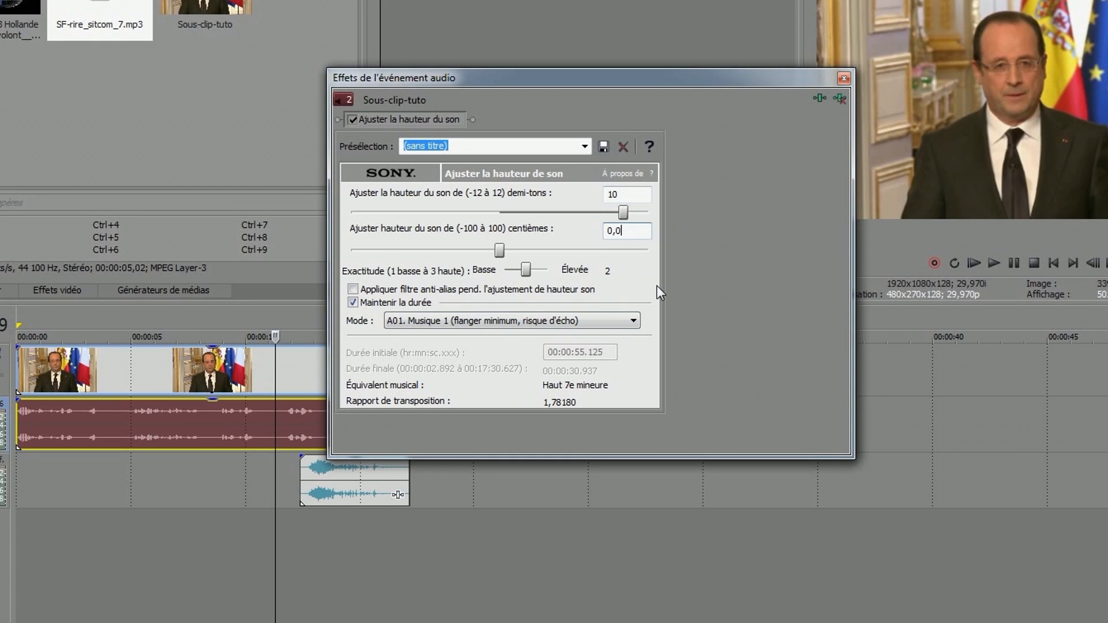
Set the pitch effect's mode to A07. Parole 1 and play the speech from the start
click(611, 324)
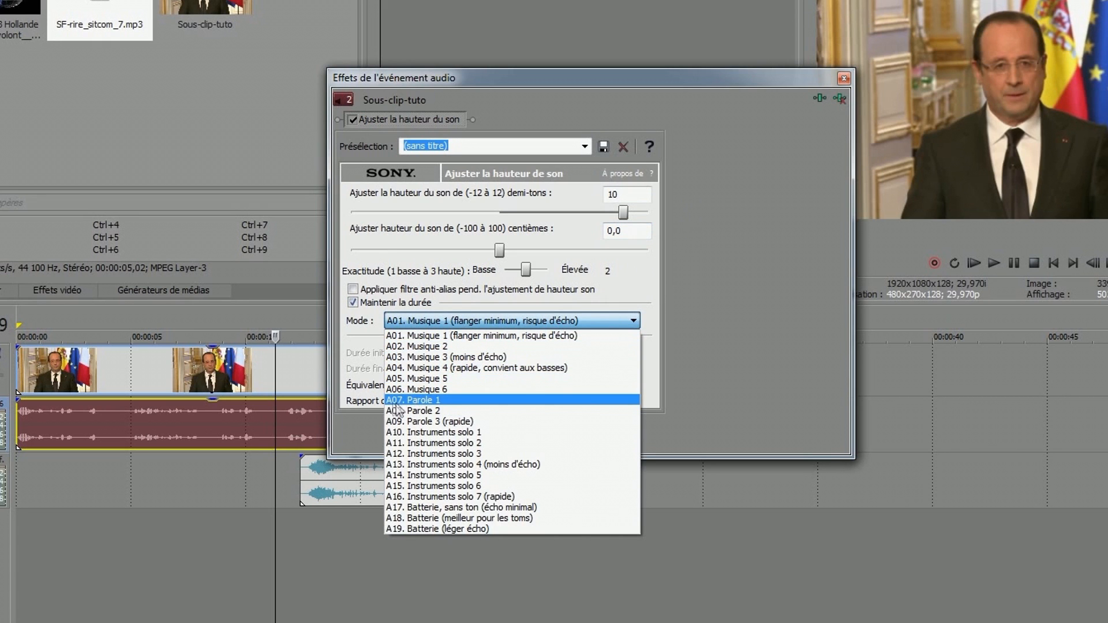
click(436, 403)
click(398, 495)
key(space)
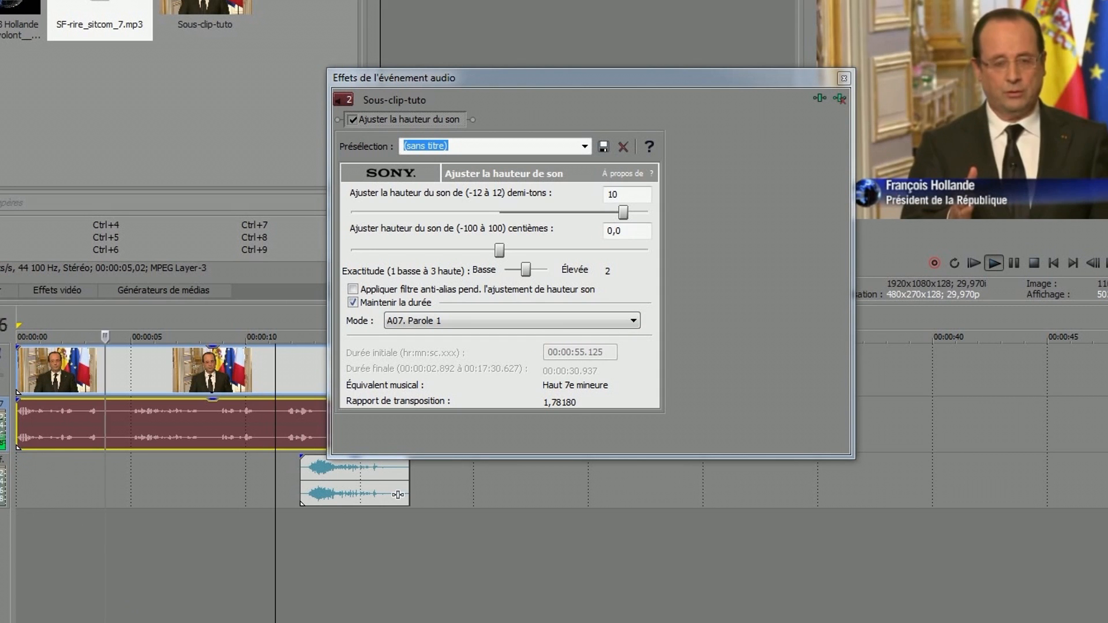
click(246, 491)
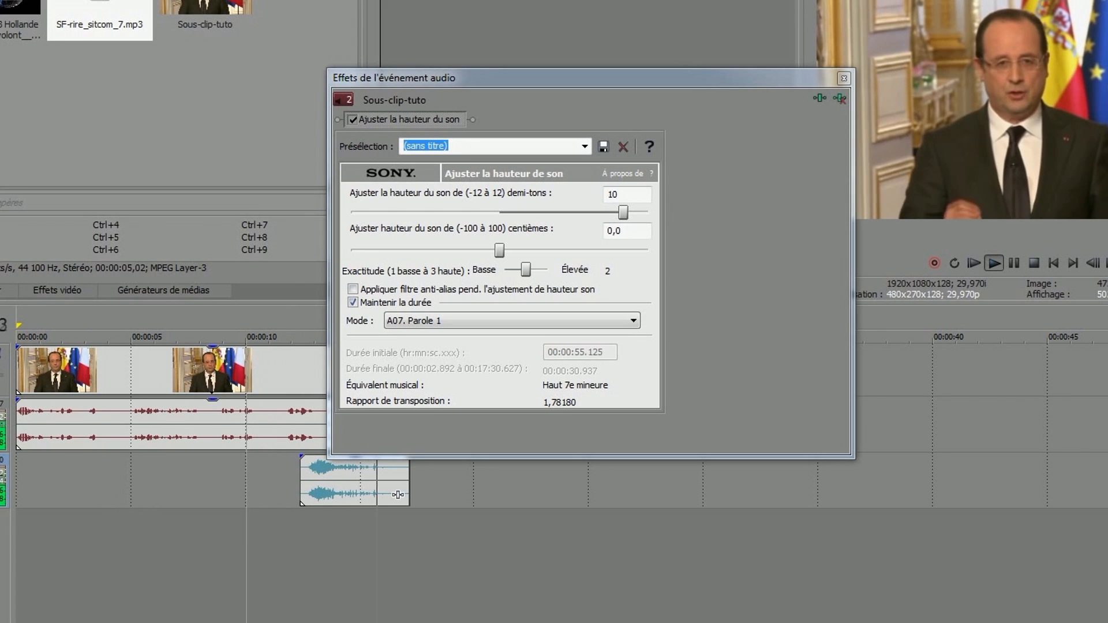
key(Return)
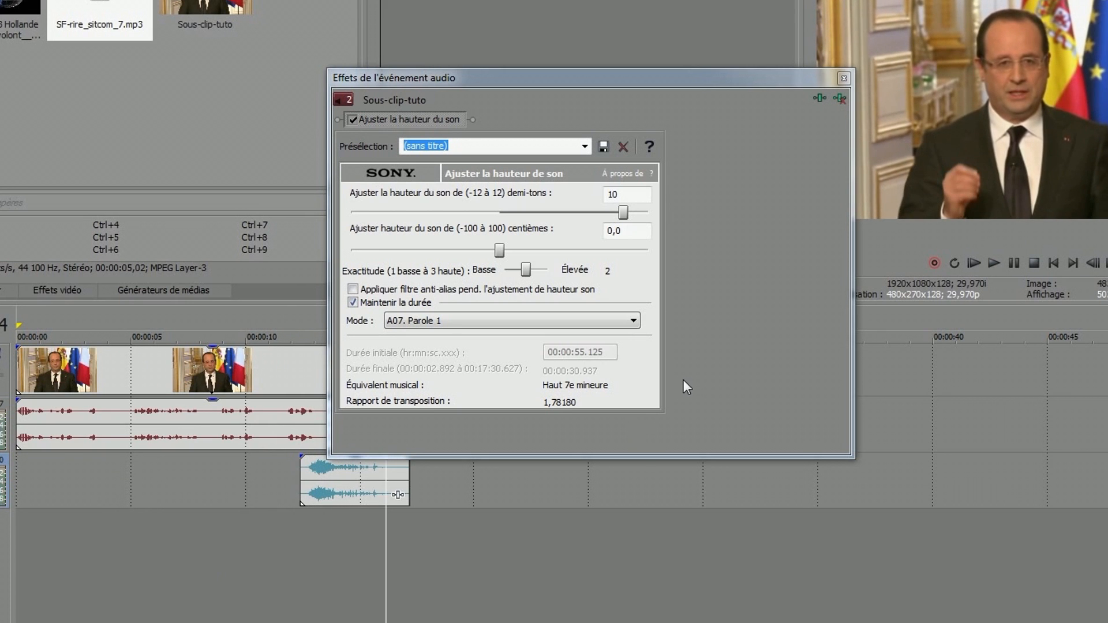
Move the audio event effects window off the timeline clips and close it
drag(617, 75, 718, 4)
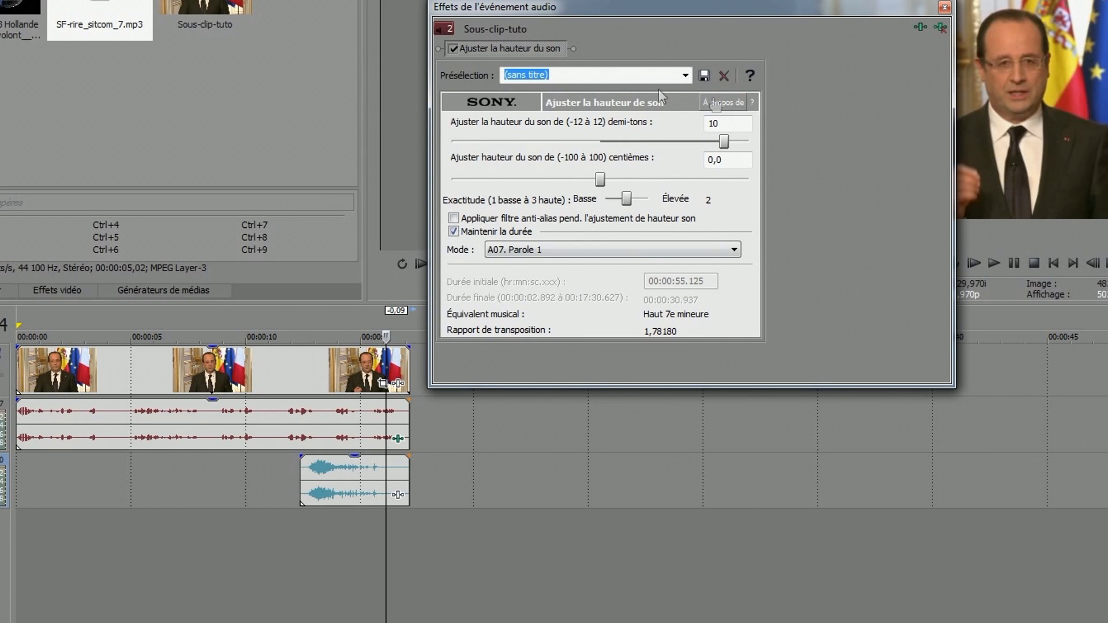
drag(797, 8, 776, 16)
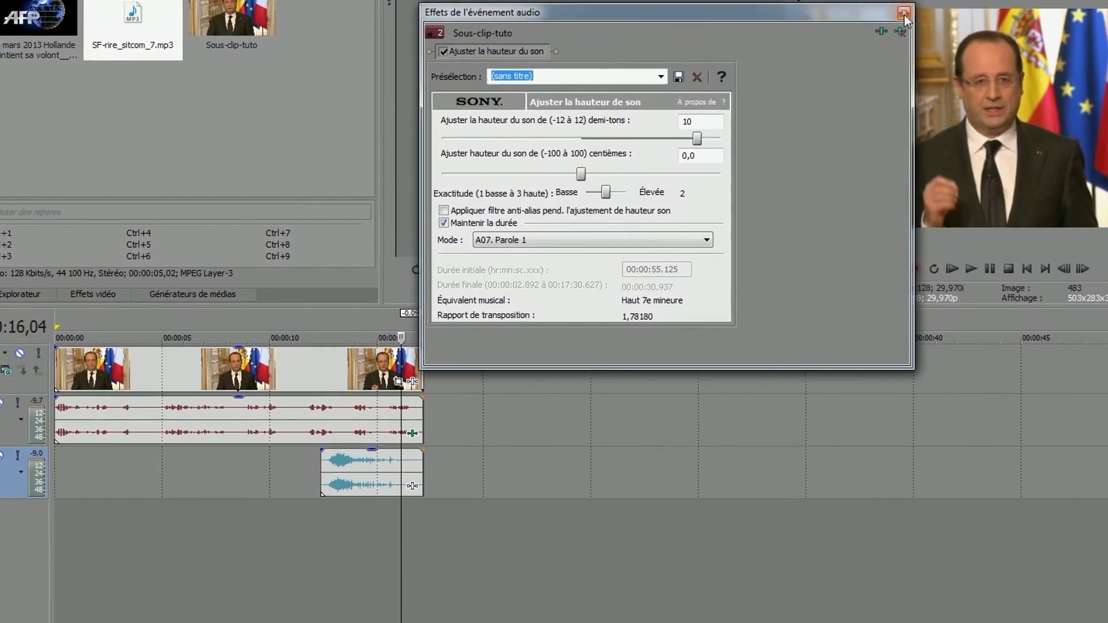
click(904, 12)
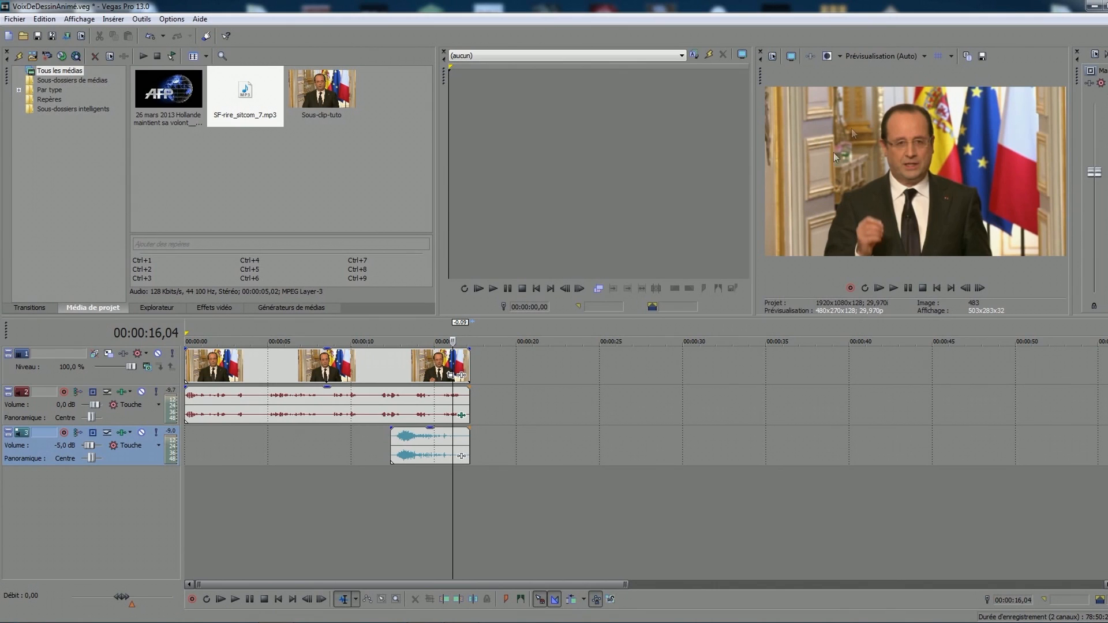
Add the Correcteur de couleurs Sony effect to the video event of the speech clip
click(462, 377)
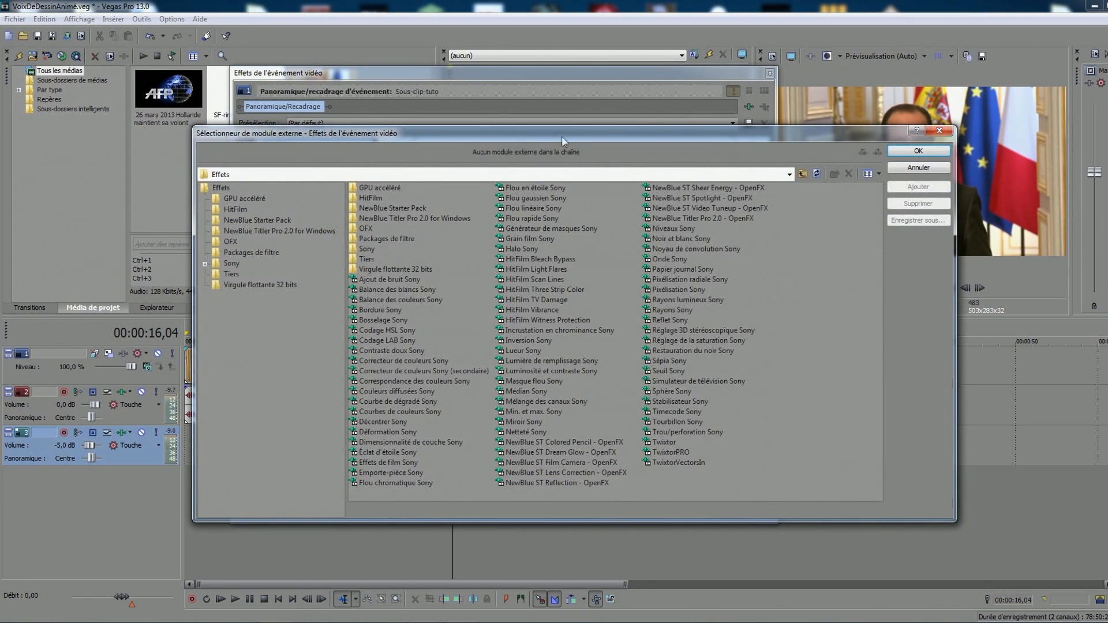
drag(562, 137, 525, 128)
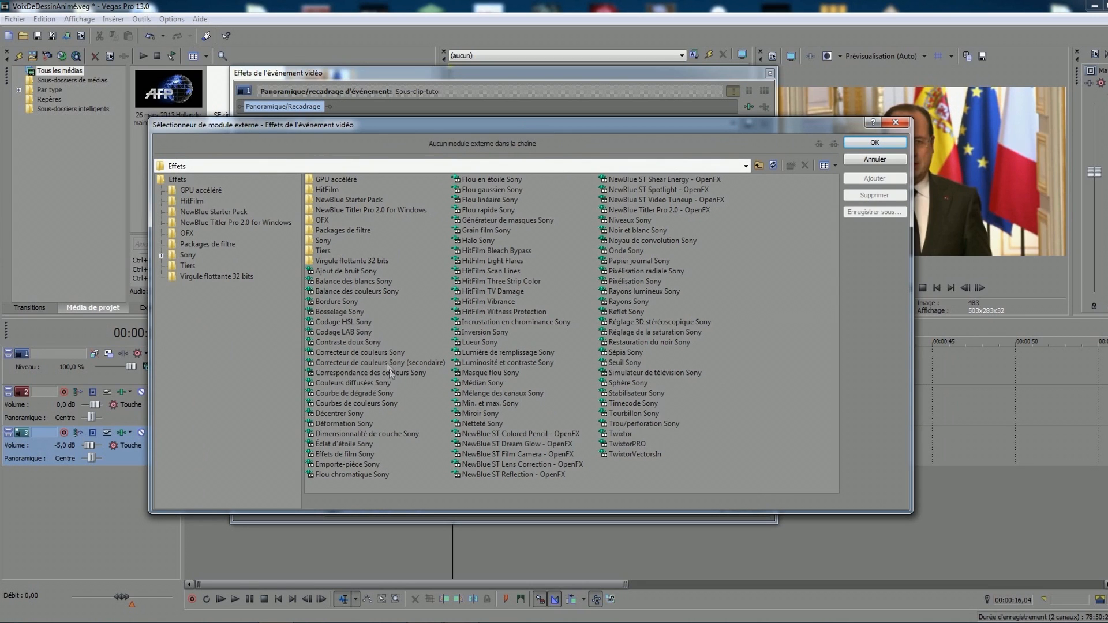
click(366, 353)
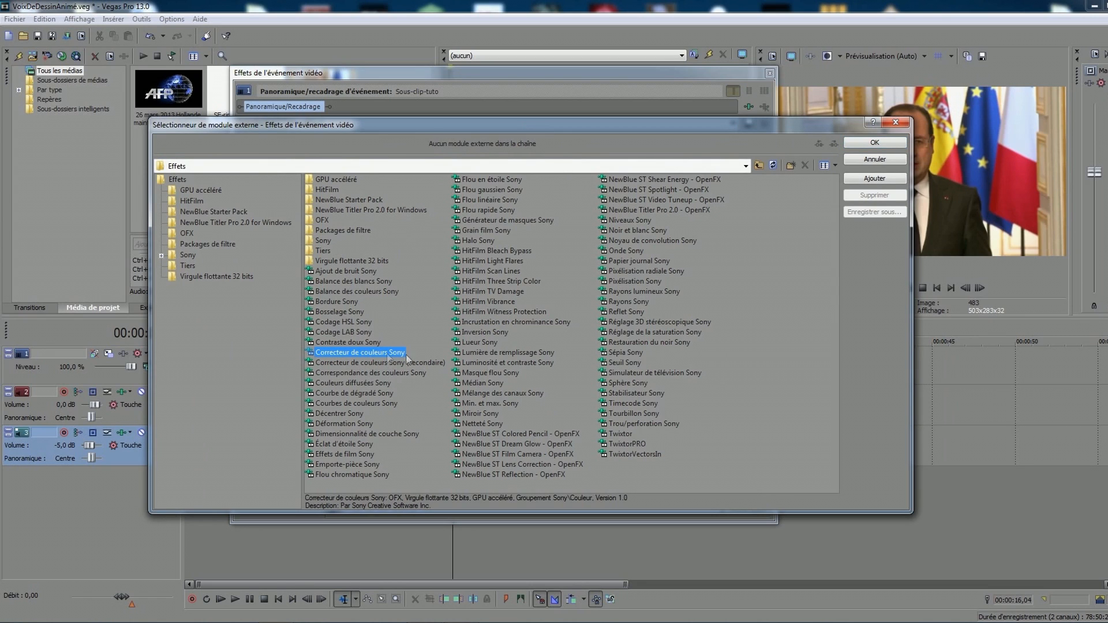
click(875, 178)
click(874, 143)
Raise the colour corrector's saturation to about 2,53 and its gamma to about 1,28
scroll(764, 257, down, 2)
drag(750, 76, 730, 73)
drag(747, 301, 742, 353)
drag(303, 454, 344, 457)
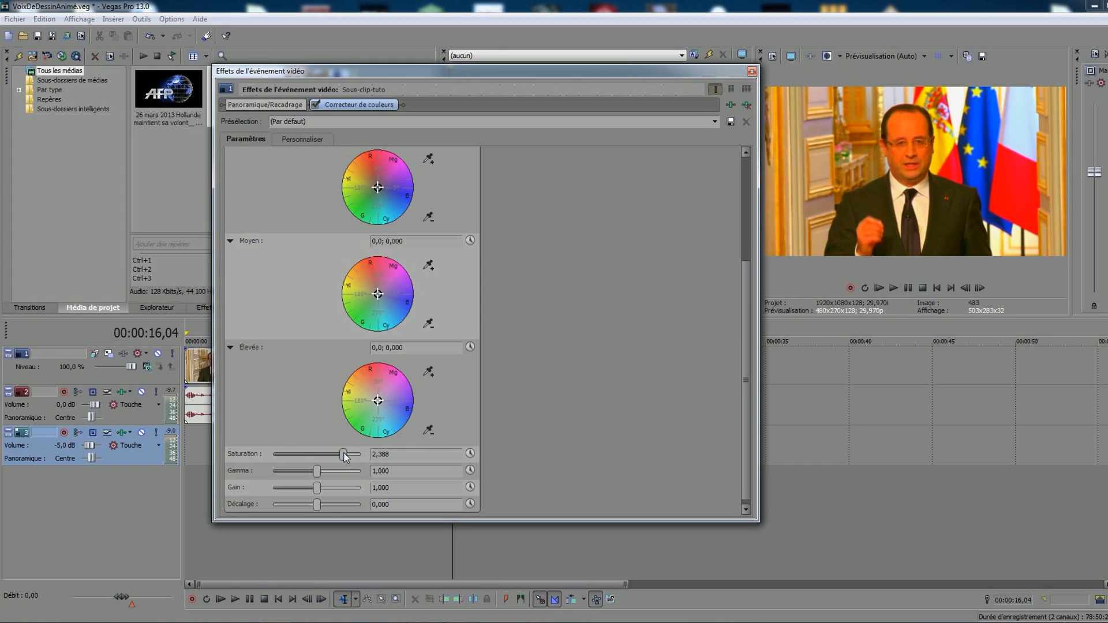
drag(346, 453, 348, 453)
drag(317, 472, 332, 474)
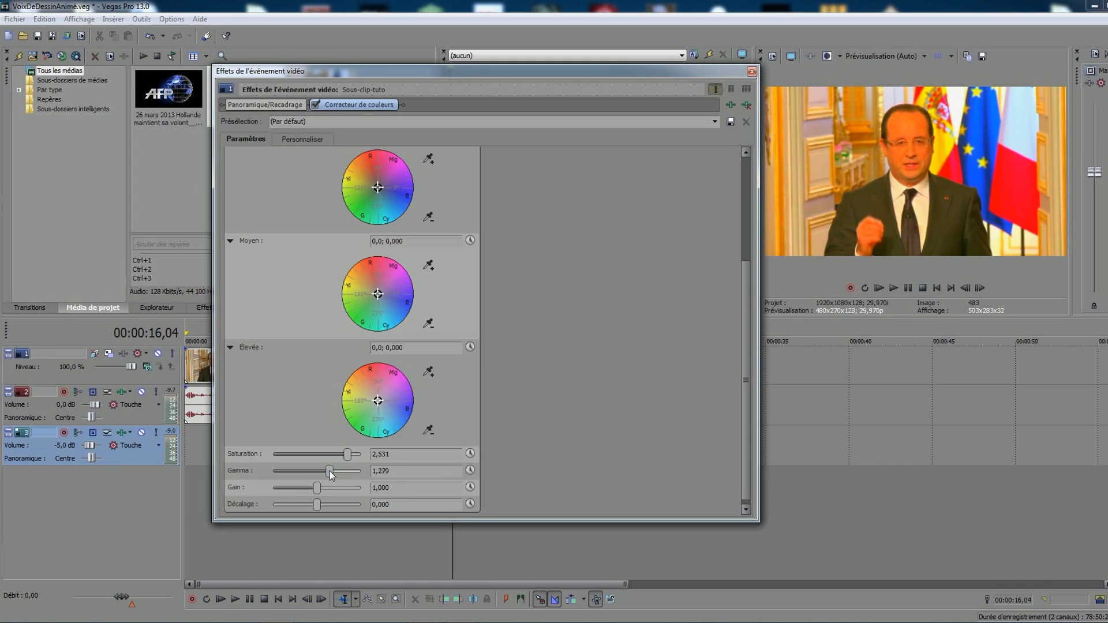
drag(331, 471, 330, 471)
Add the Netteté Sony effect to the video event and set its quantity to 1,000
click(731, 105)
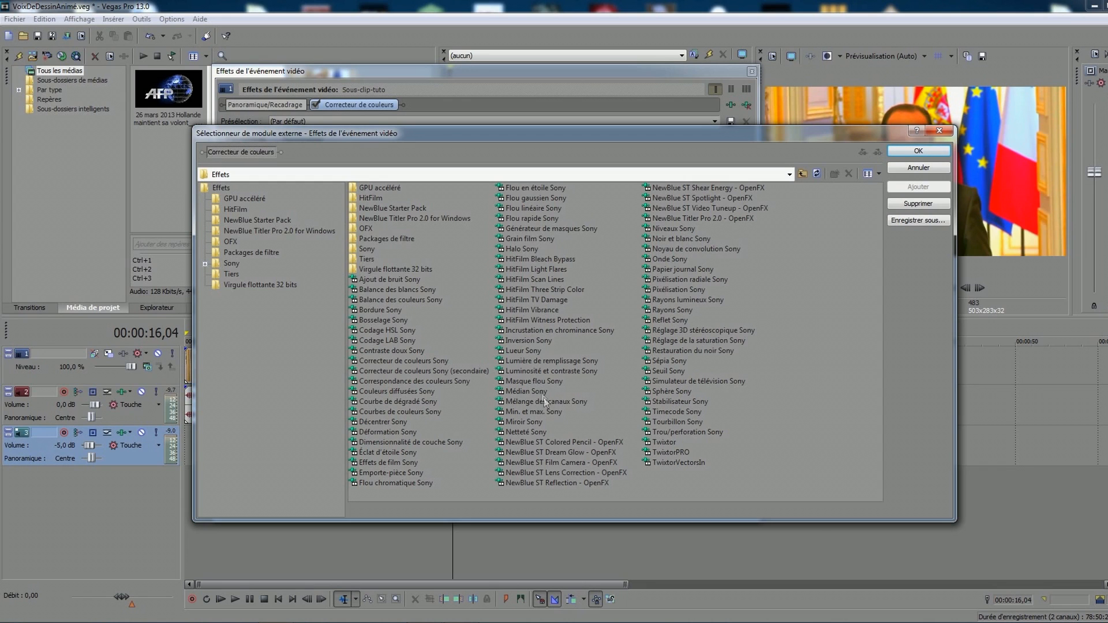
click(526, 432)
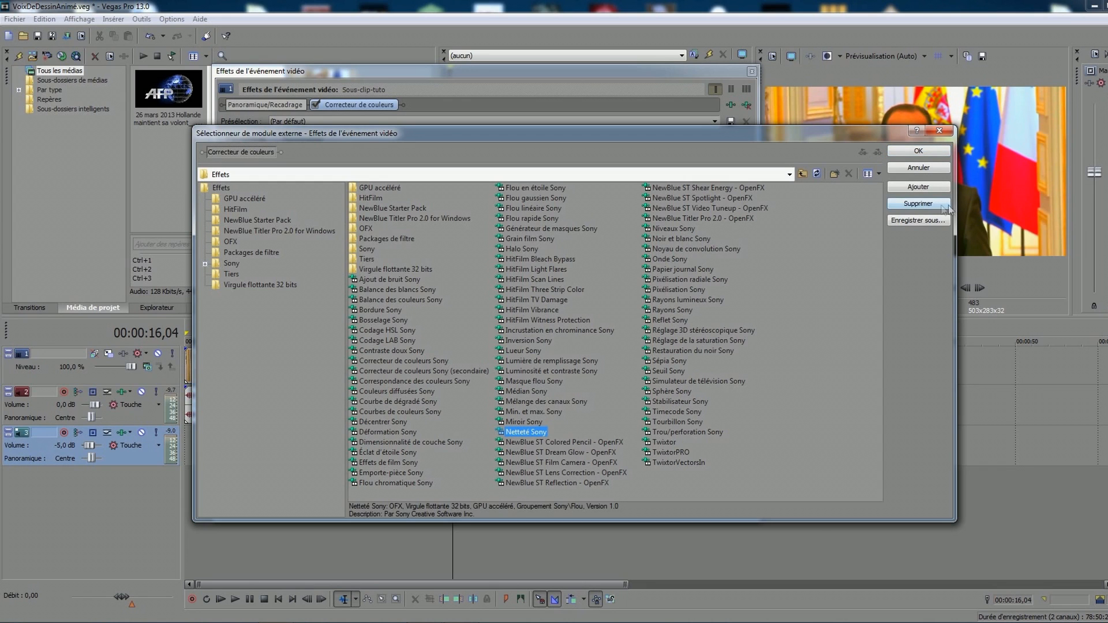
click(920, 188)
click(919, 152)
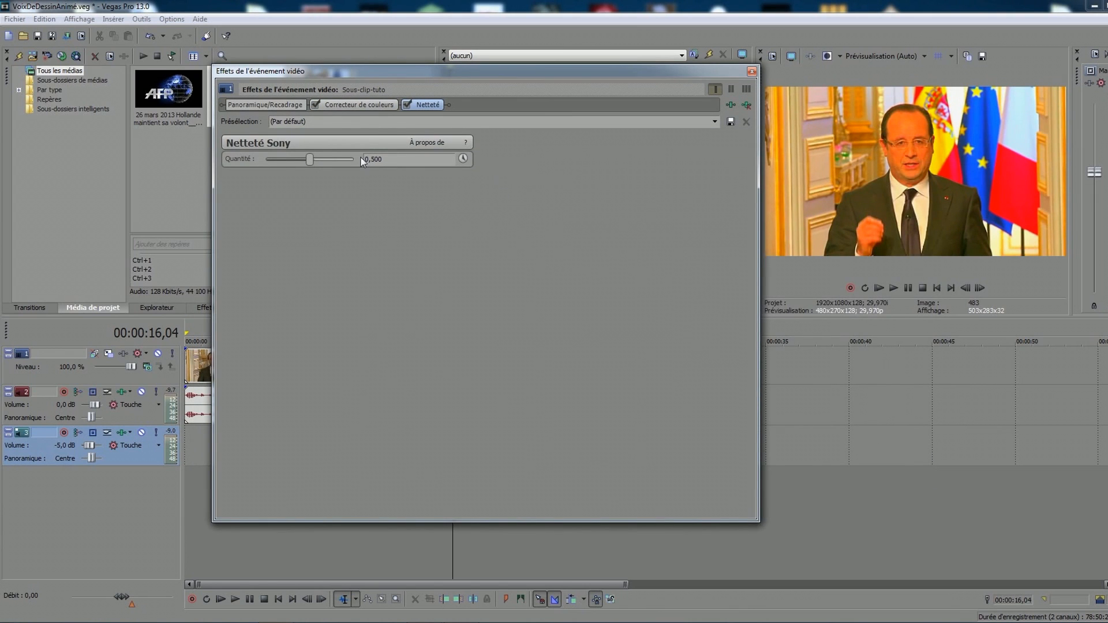
drag(310, 162, 448, 161)
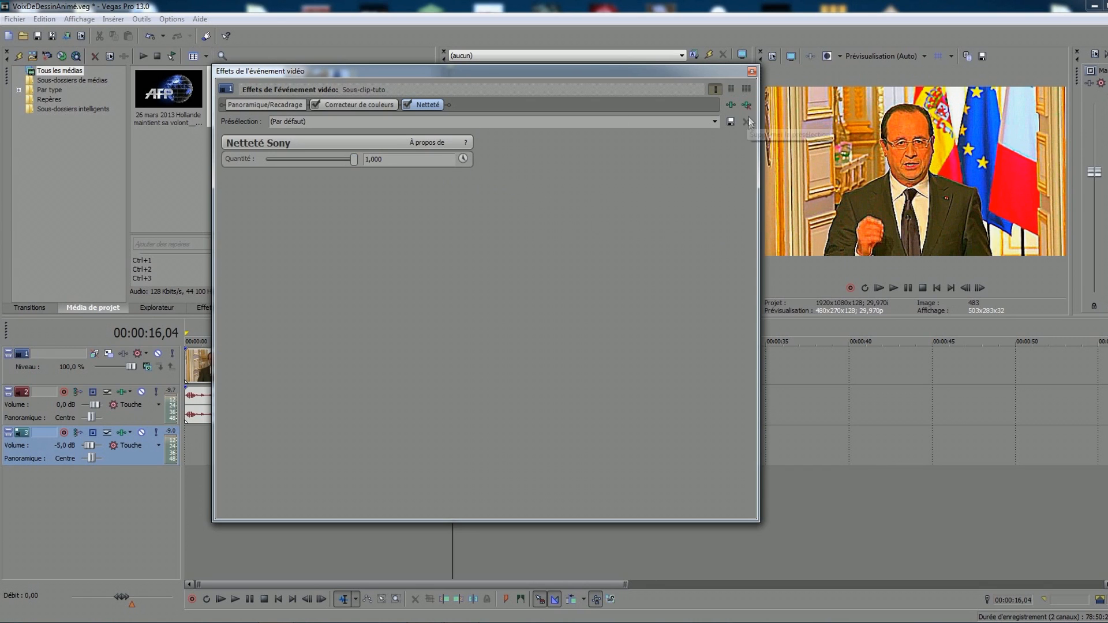
Add the Restauration du noir Sony effect to the video event and set its threshold to about 0,502
click(731, 105)
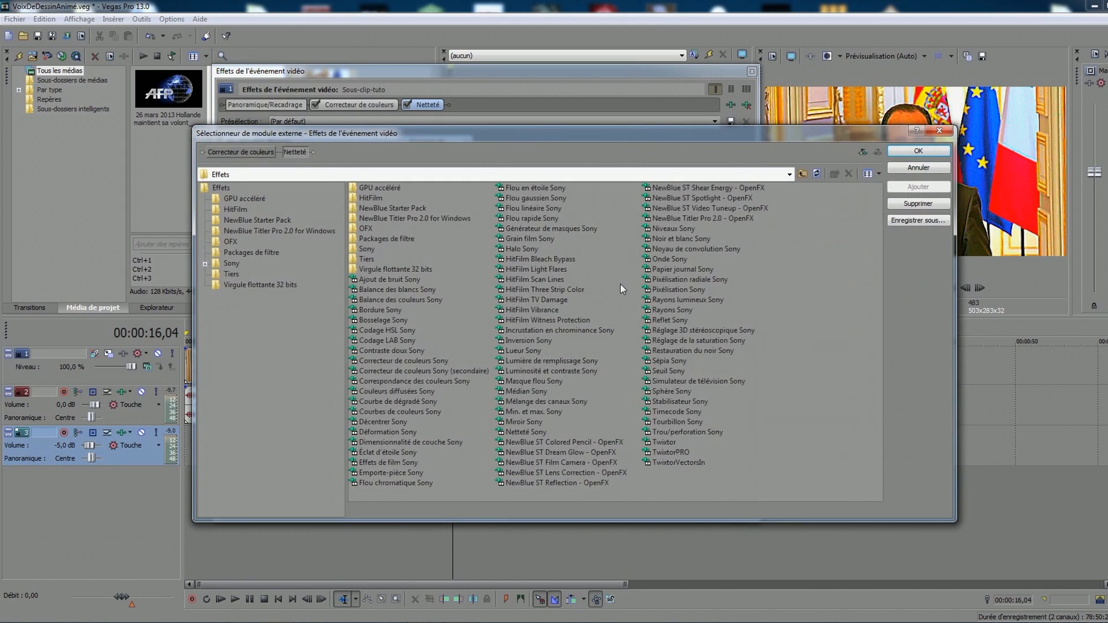
click(713, 352)
click(715, 353)
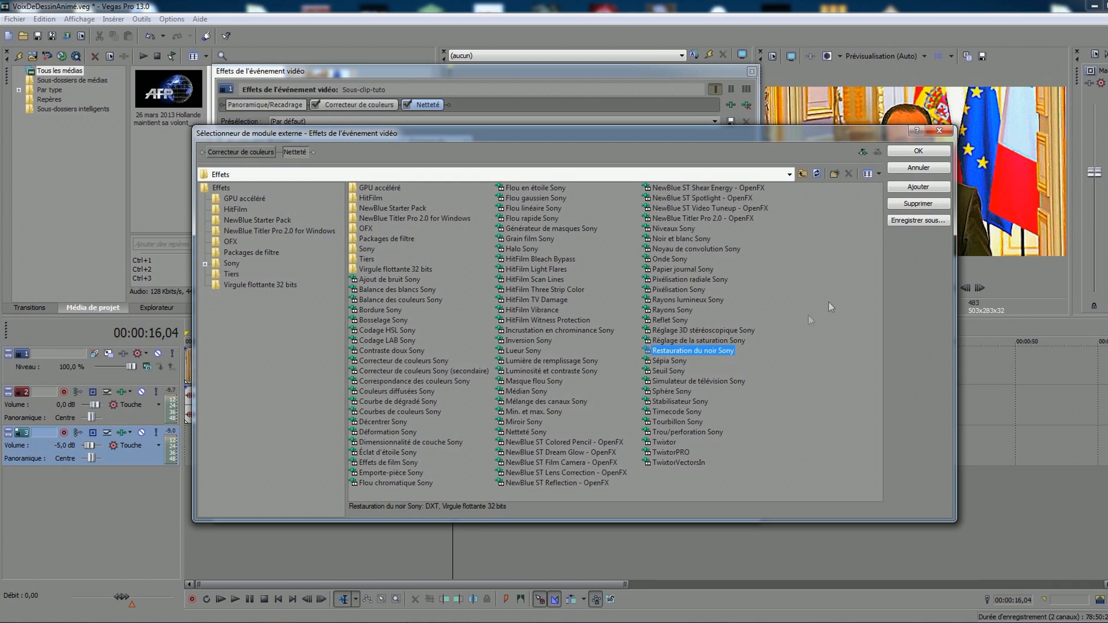
click(927, 189)
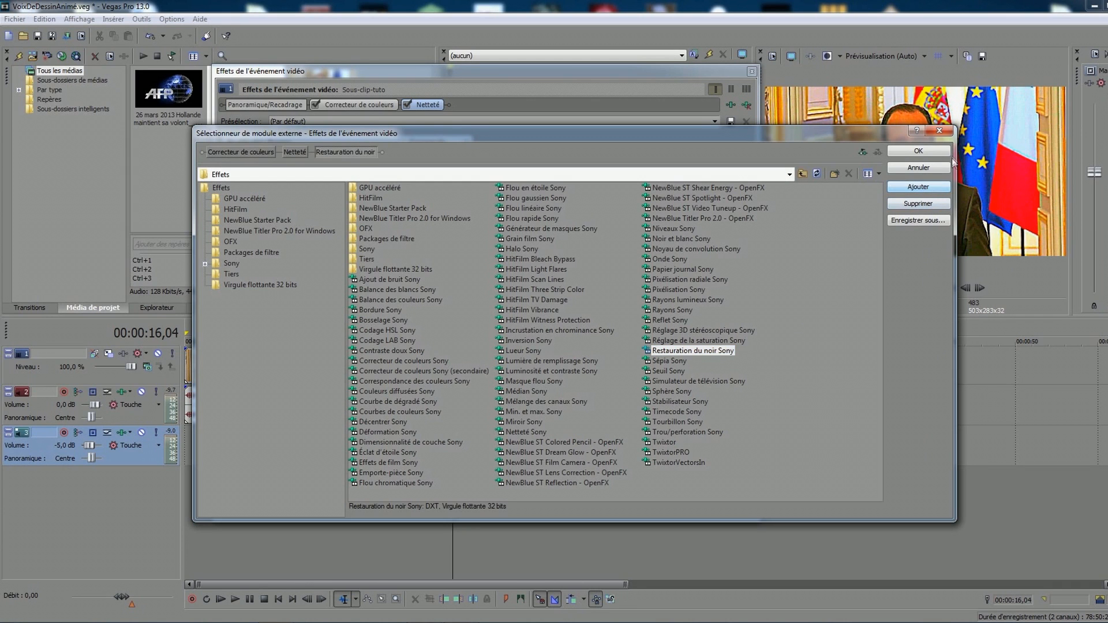
click(922, 151)
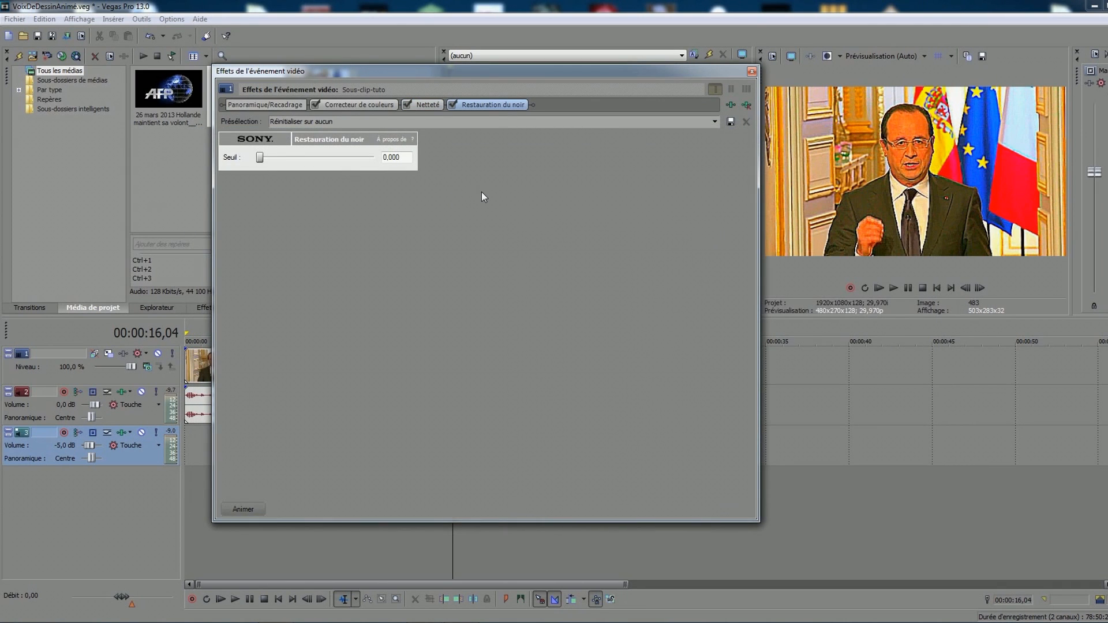
drag(259, 161, 315, 160)
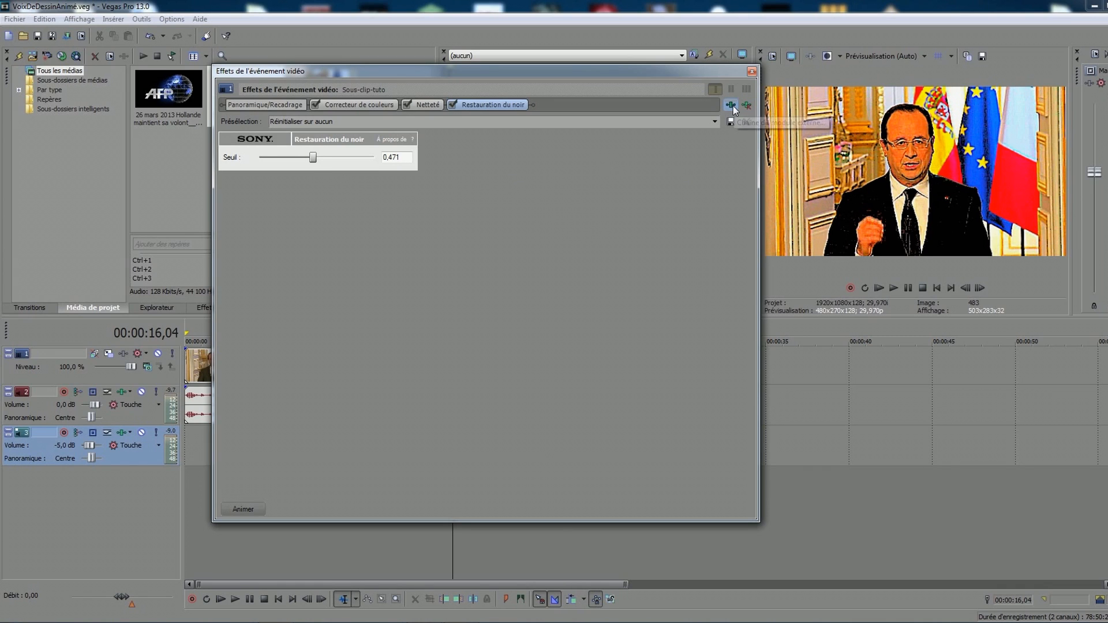
drag(315, 160, 319, 162)
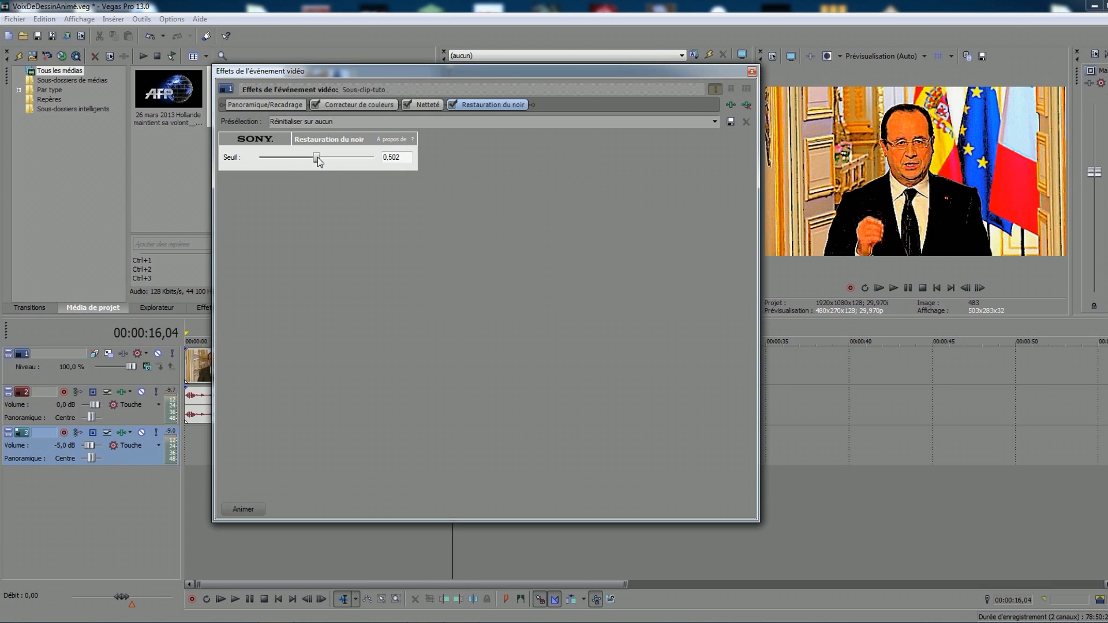
Add the Papier journal Sony effect to the video event and set its point size to about 0,054
click(731, 106)
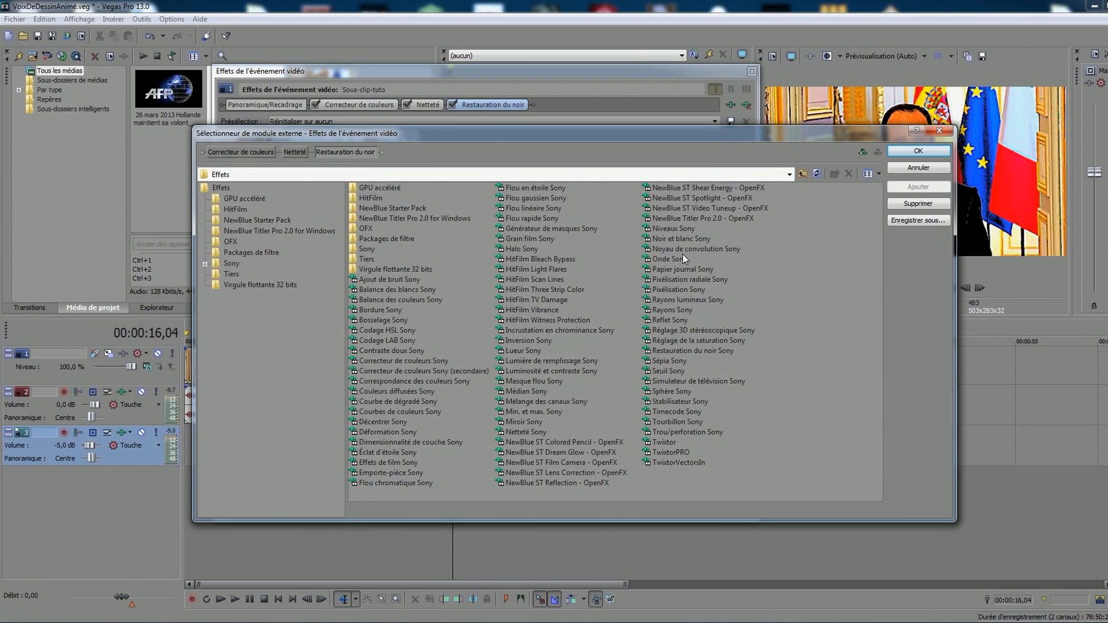
click(684, 269)
click(918, 187)
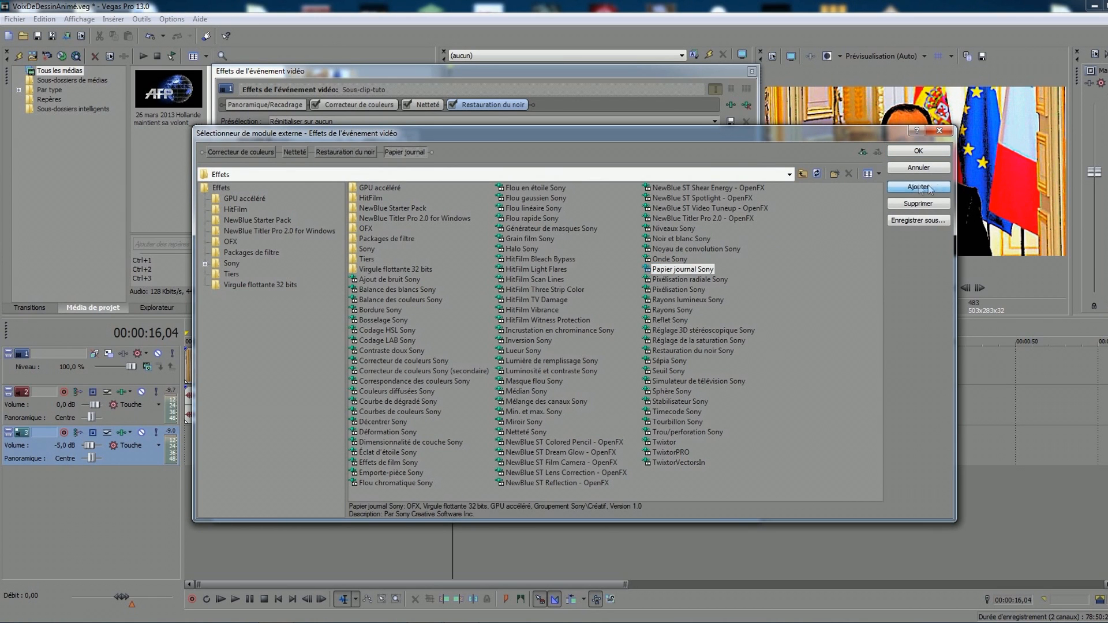
click(928, 152)
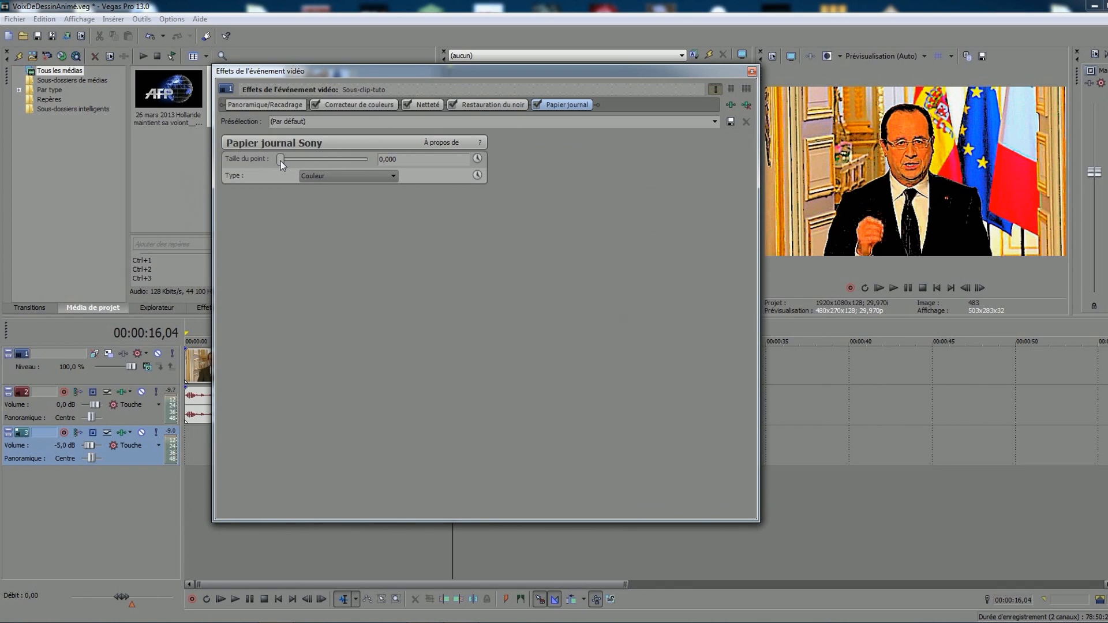
drag(282, 161, 285, 159)
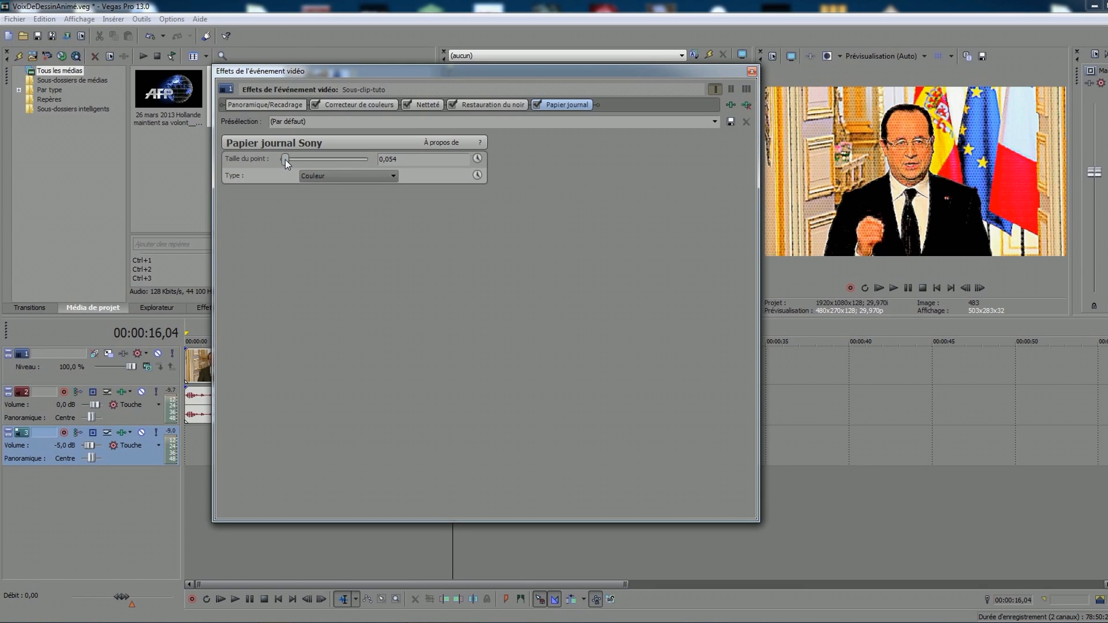
Try the Monochrome and Décaler la couleur types of the Papier journal effect, then restore Couleur
click(351, 175)
click(350, 174)
click(351, 174)
click(341, 195)
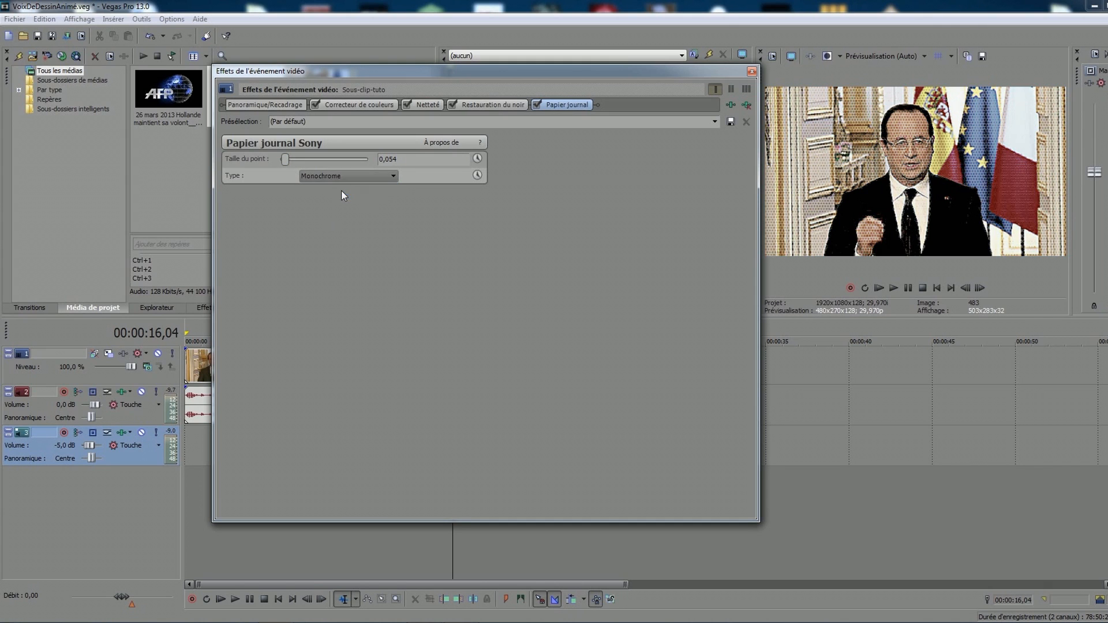
click(351, 176)
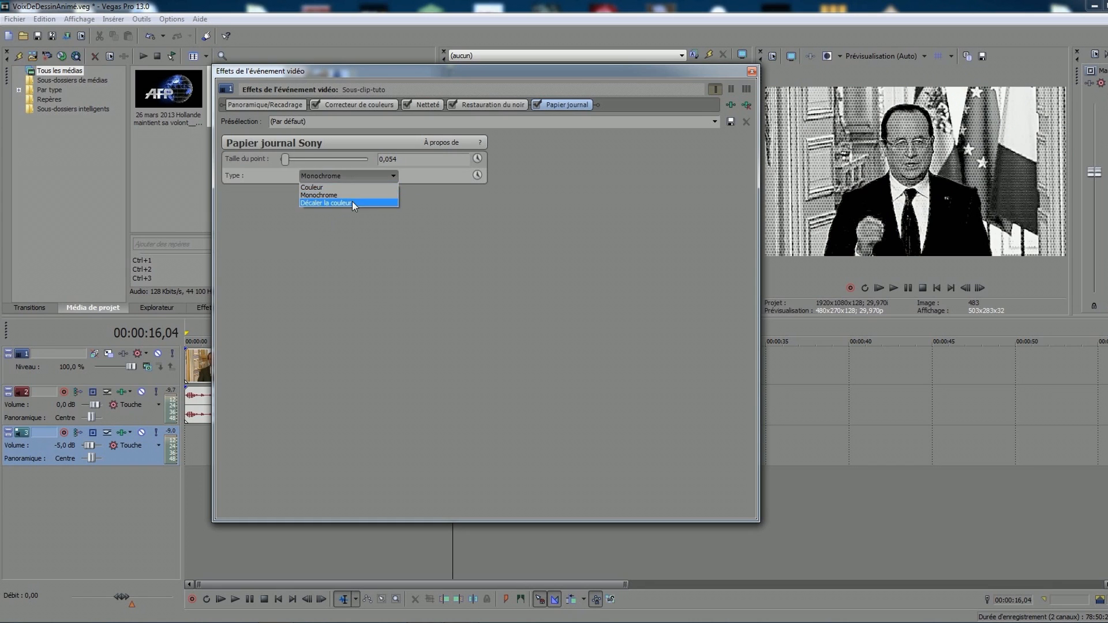
click(352, 202)
click(366, 175)
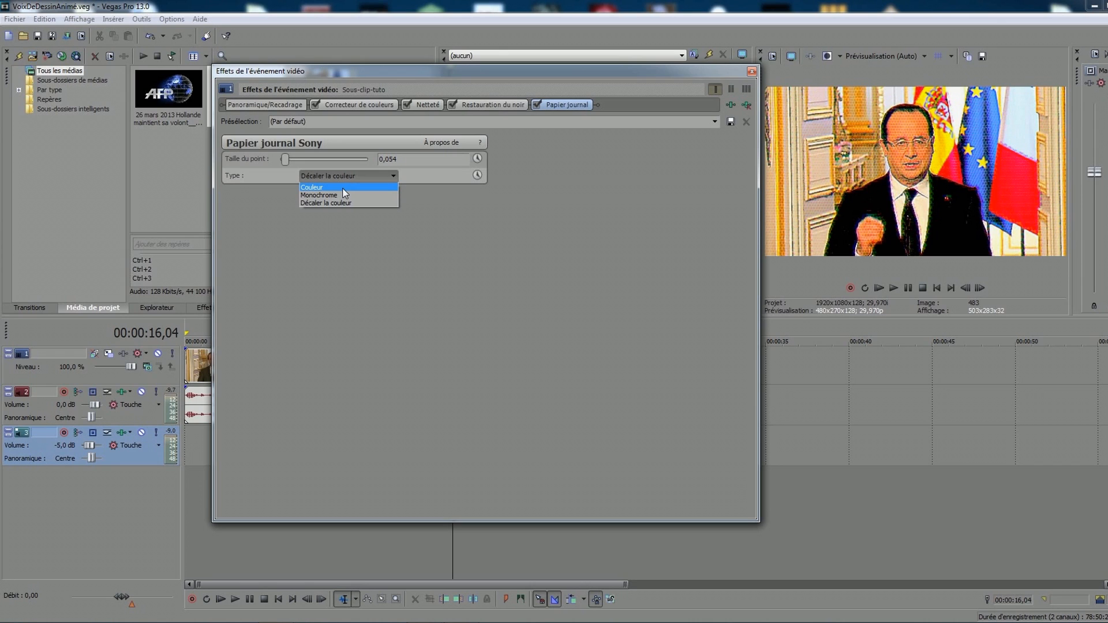
click(343, 189)
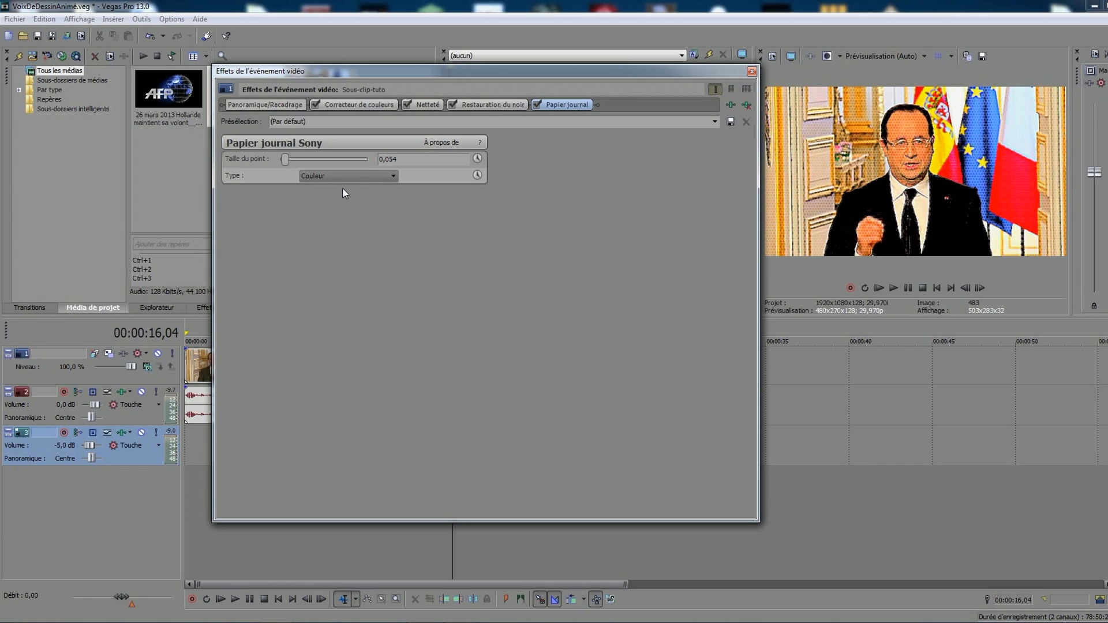
Close the video event effects window and play the whole project from the start to its end
click(752, 71)
click(221, 599)
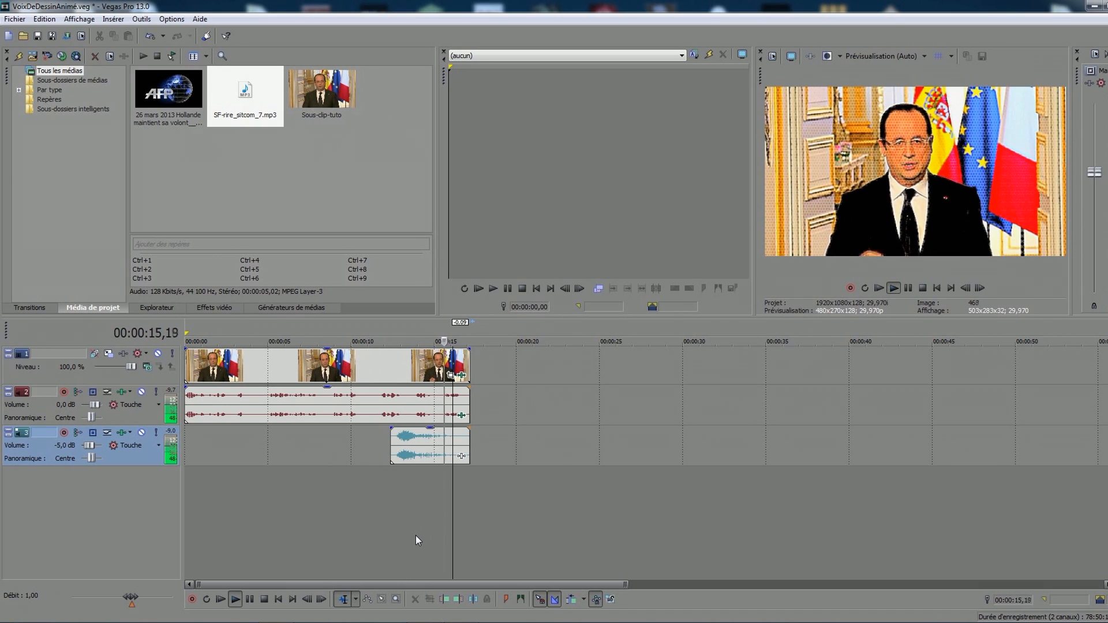
click(249, 600)
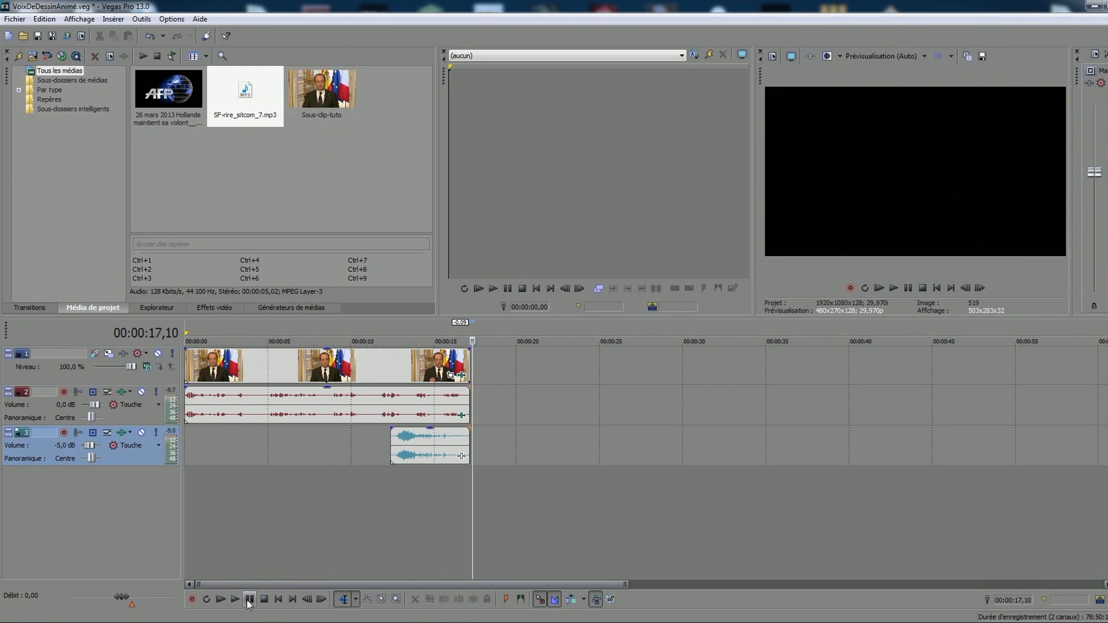